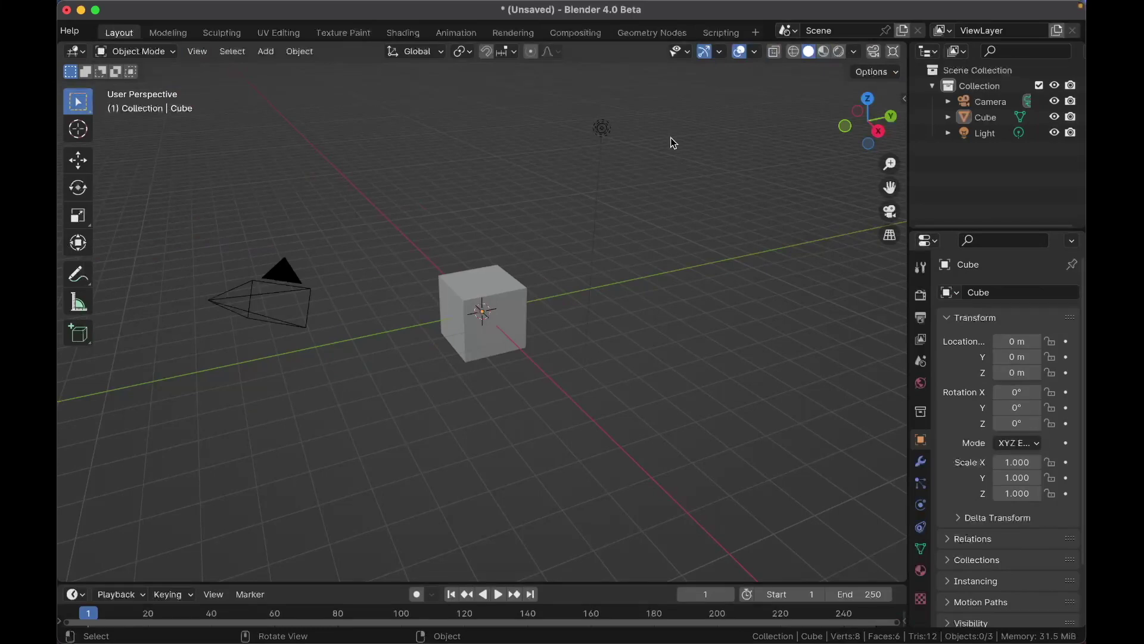
Switch to the Geometry Nodes workspace to show the default cube's node editor.
{"action": "left_click", "coordinate": [653, 33]}
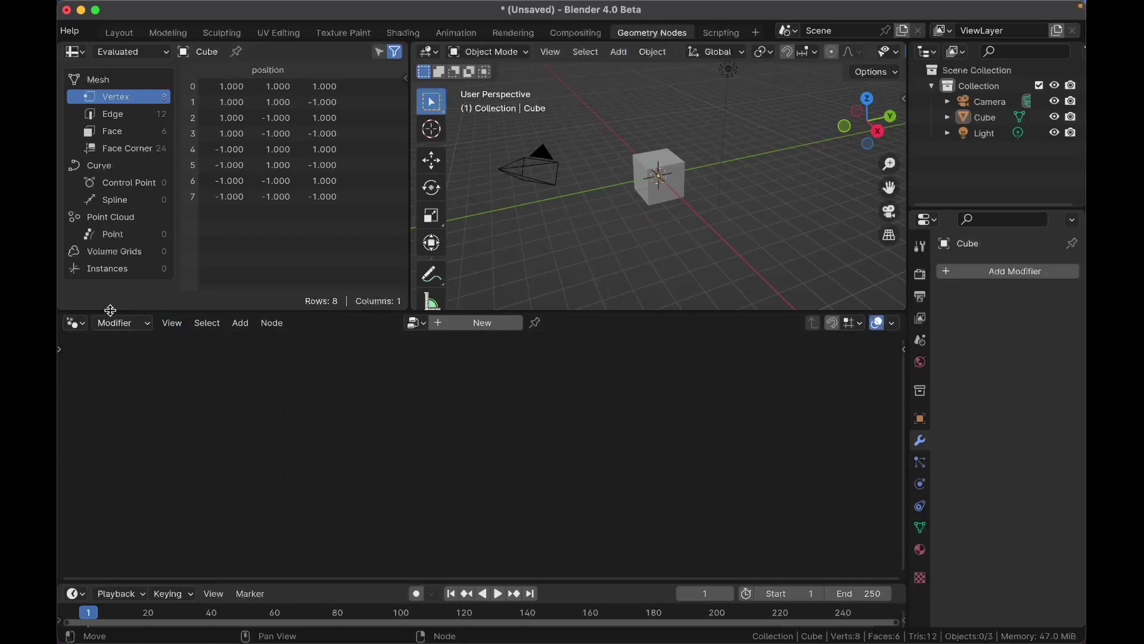
Create a new Tool-type node group and rename it 'My Tool'.
{"action": "left_click", "coordinate": [124, 324]}
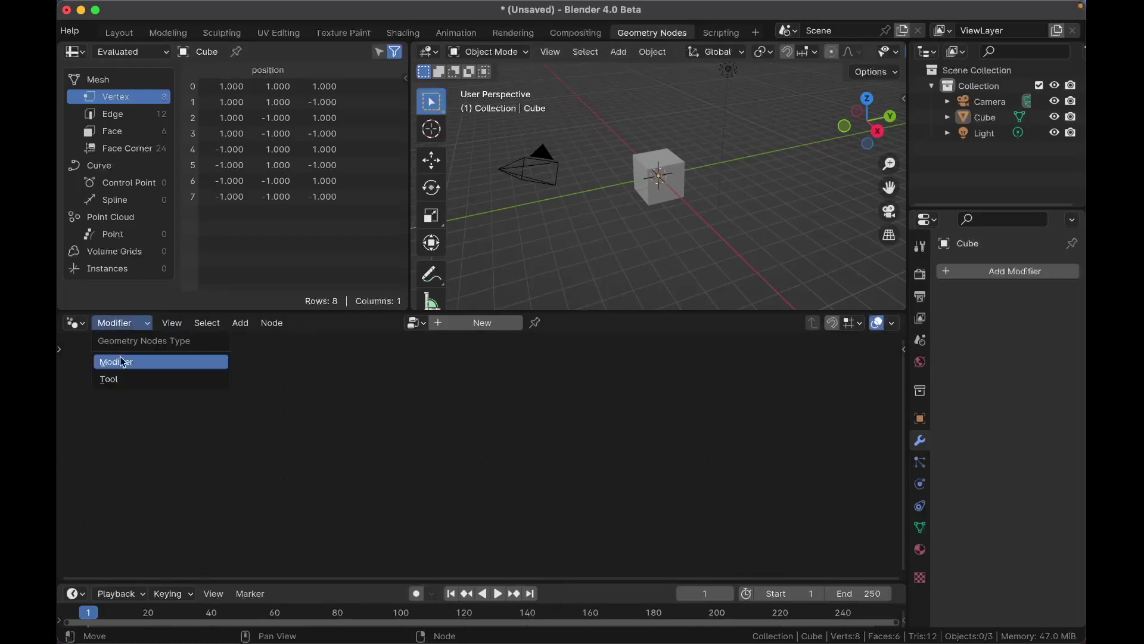
{"action": "left_click", "coordinate": [119, 379]}
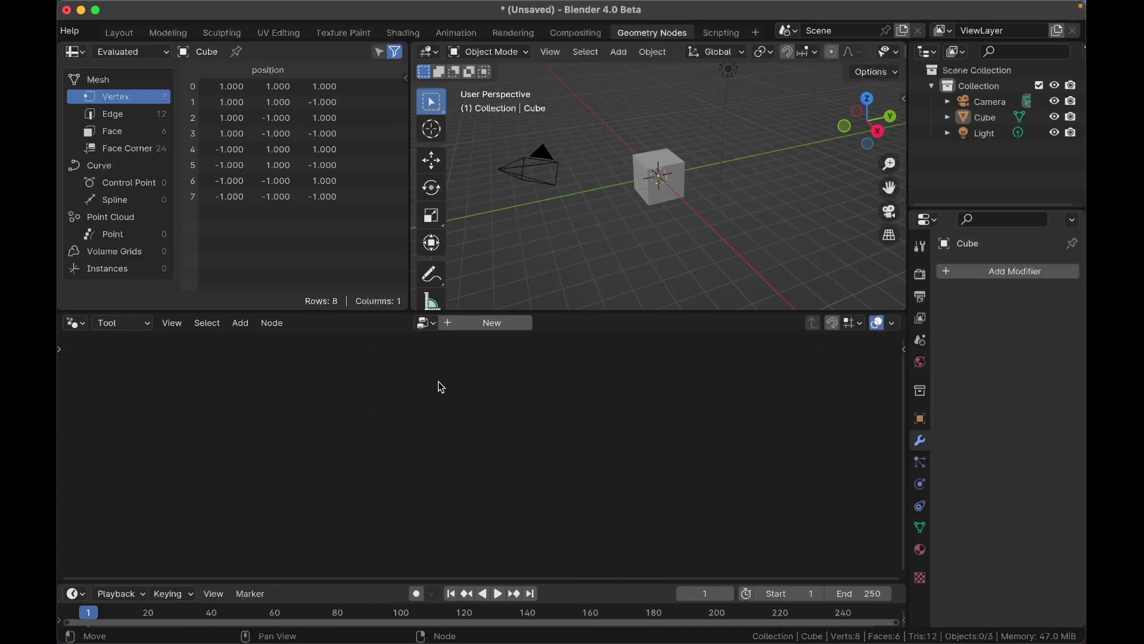
{"action": "left_click", "coordinate": [481, 322]}
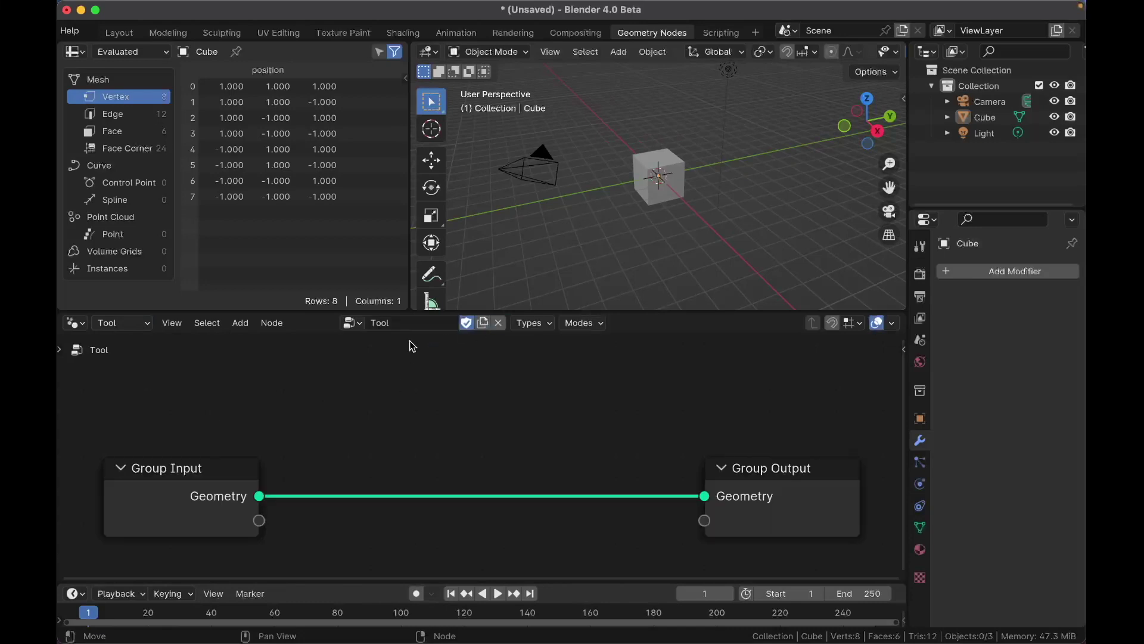
{"action": "double_click", "coordinate": [415, 323]}
{"action": "type", "text": "My Tool"}
{"action": "key", "text": "Return"}
{"action": "scroll", "coordinate": [399, 387], "scroll_direction": "down", "scroll_amount": 3}
{"action": "scroll", "coordinate": [386, 422], "scroll_direction": "up", "scroll_amount": 1}
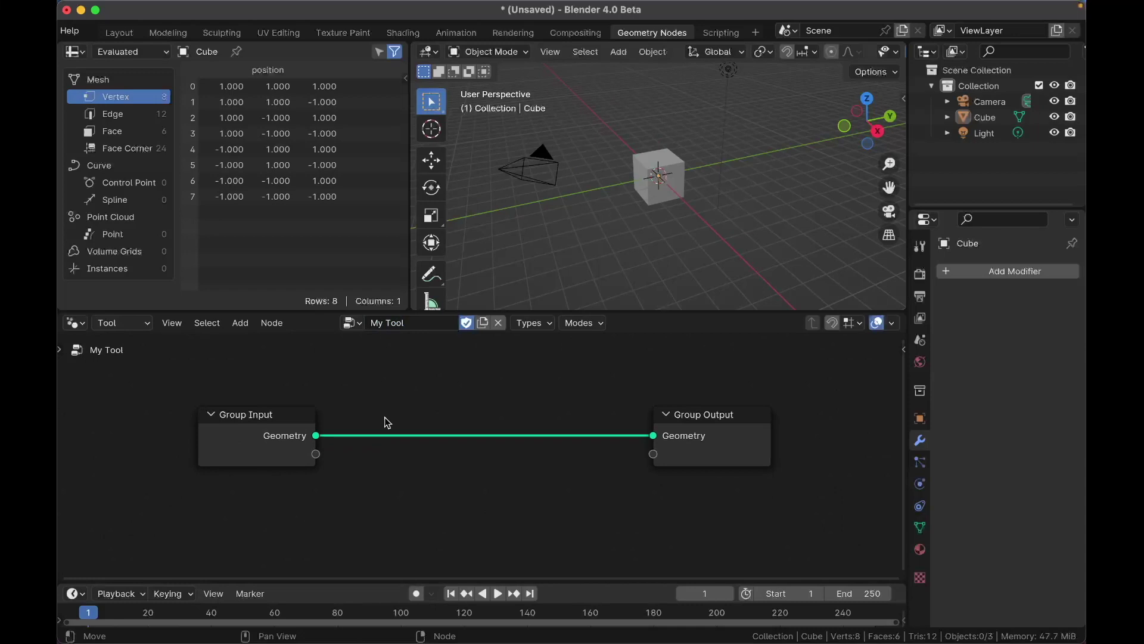
{"action": "scroll", "coordinate": [384, 422], "scroll_direction": "down", "scroll_amount": 2}
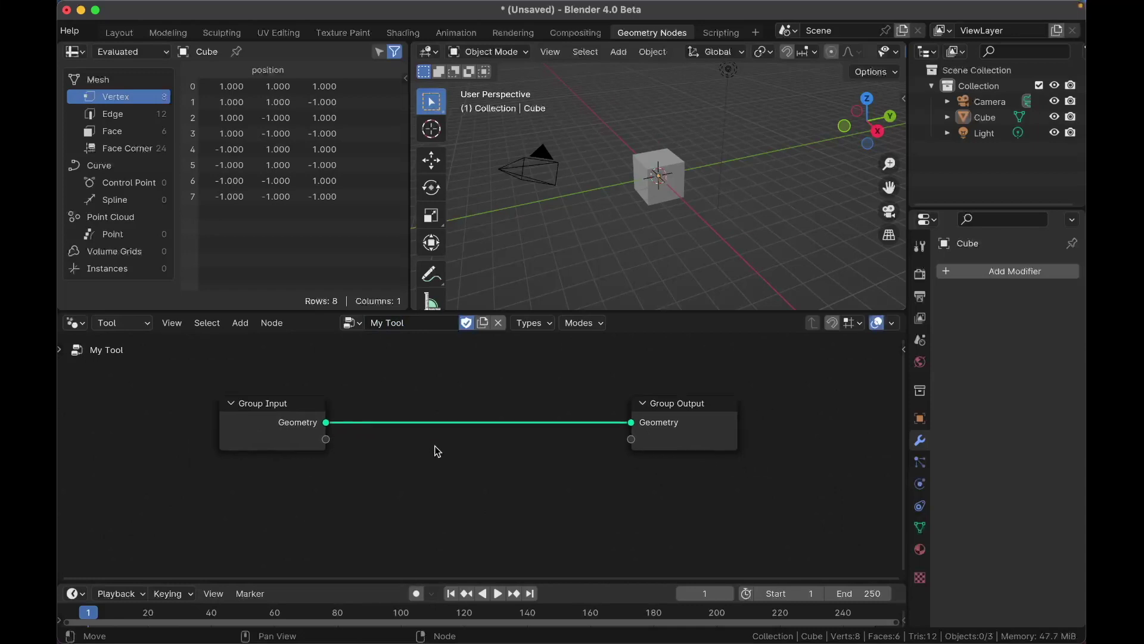
{"action": "key", "text": "shift+a"}
{"action": "type", "text": "selec"}
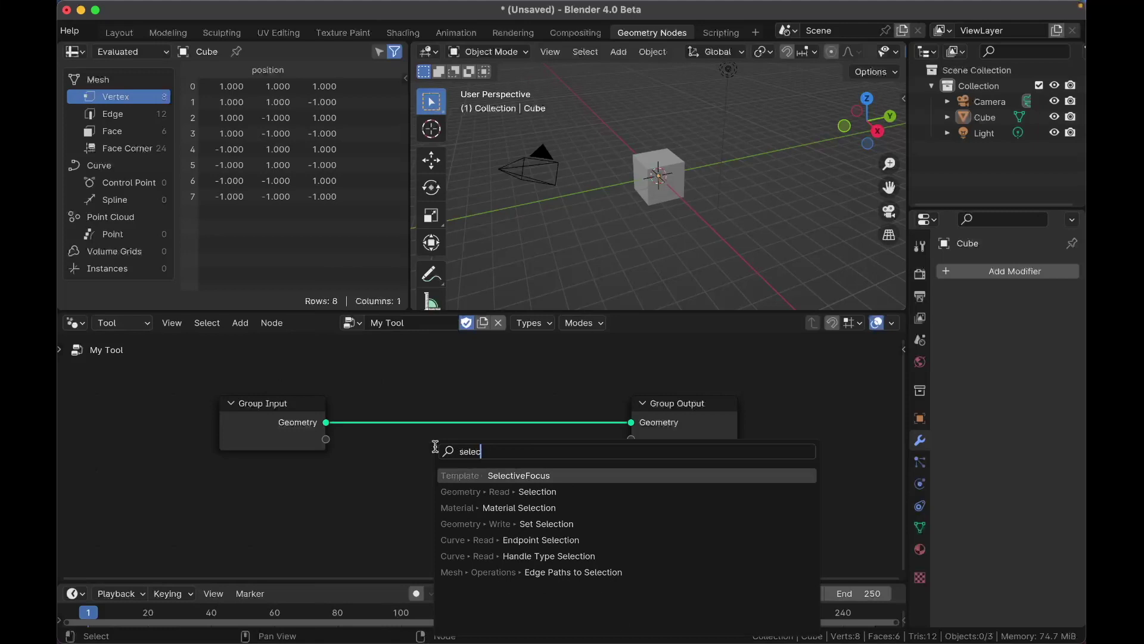
{"action": "type", "text": "tion"}
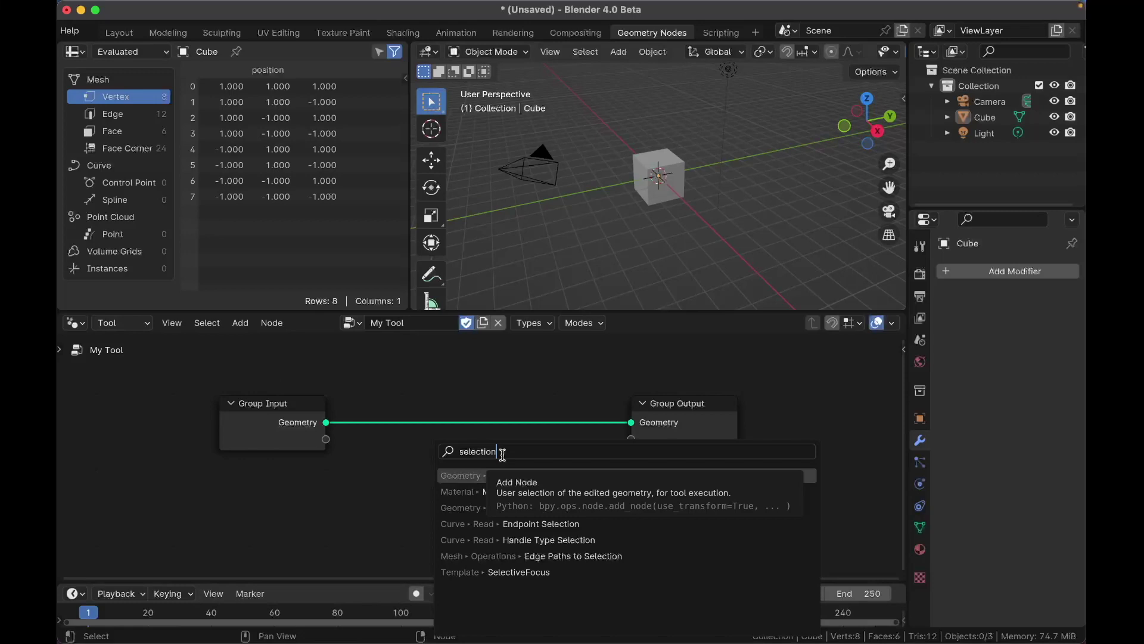
{"action": "key", "text": "BackSpace"}
{"action": "key", "text": "BackSpace"}
{"action": "key", "text": "BackSpace"}
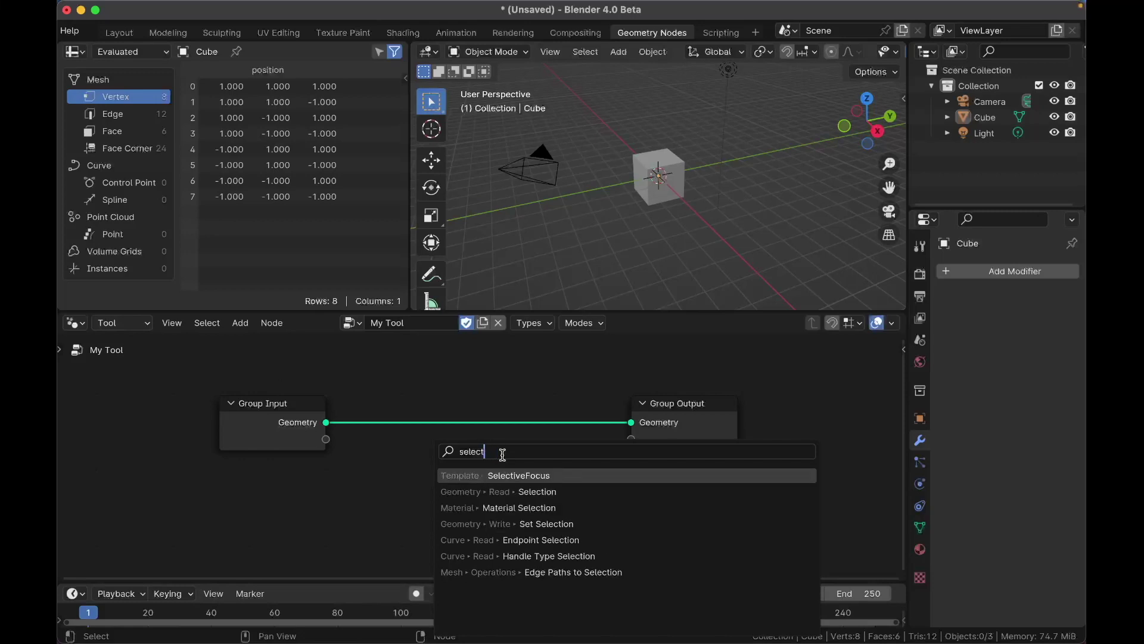
{"action": "key", "text": "BackSpace"}
{"action": "key", "text": "BackSpace"}
{"action": "key", "text": "BackSpace"}
{"action": "key", "text": "BackSpace"}
{"action": "key", "text": "BackSpace"}
{"action": "key", "text": "BackSpace"}
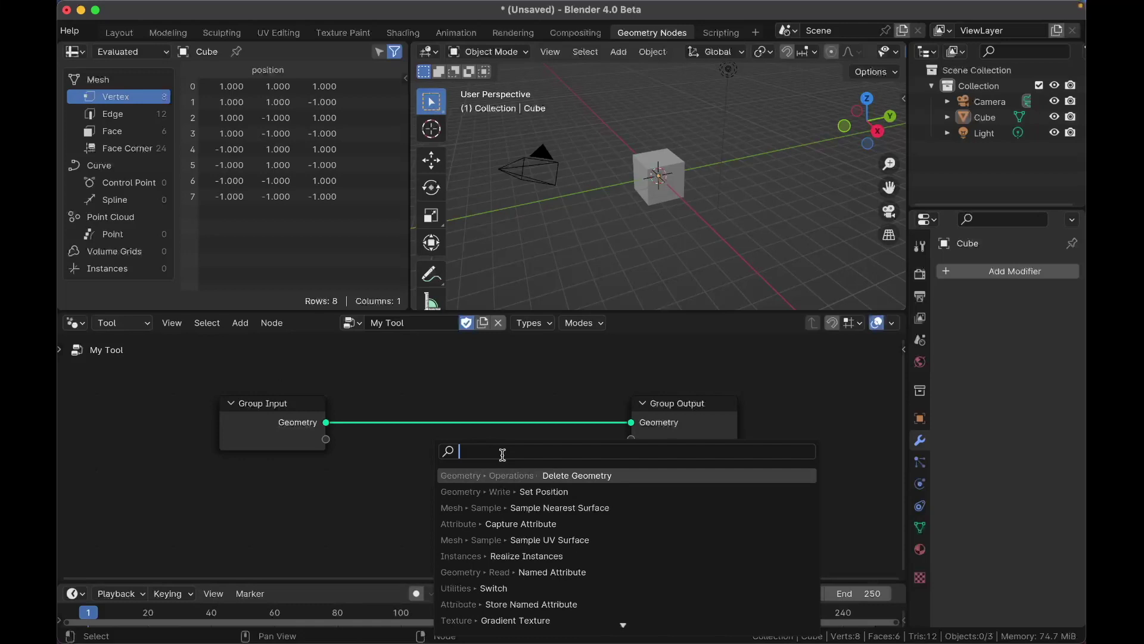
{"action": "type", "text": "3d curso"}
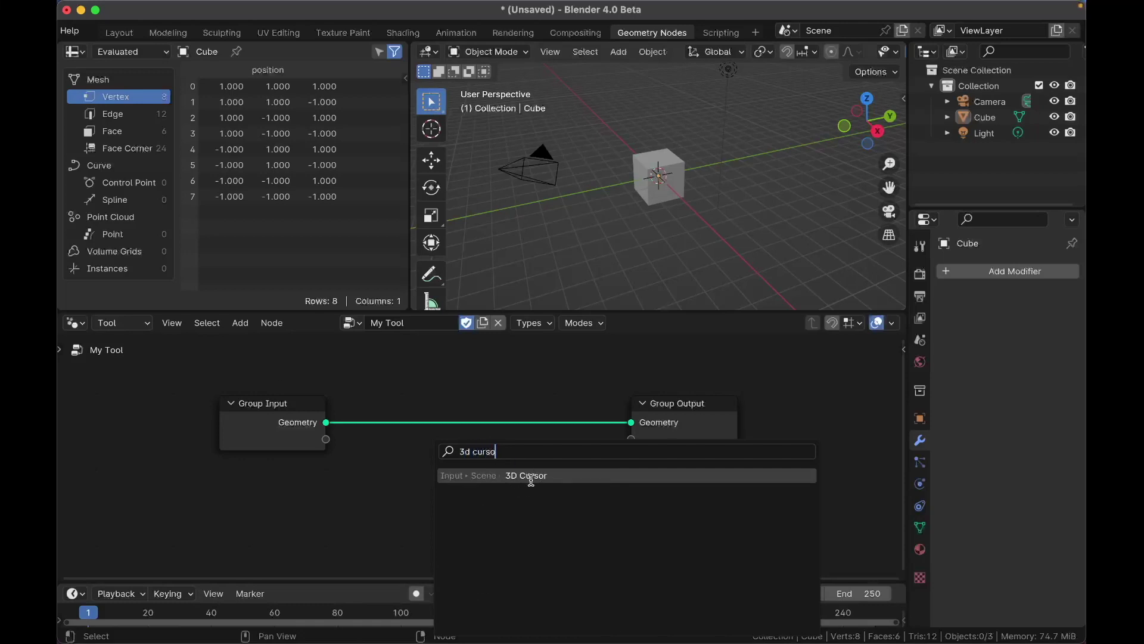
{"action": "key", "text": "BackSpace"}
{"action": "key", "text": "BackSpace"}
{"action": "key", "text": "BackSpace"}
{"action": "key", "text": "BackSpace"}
{"action": "key", "text": "BackSpace"}
{"action": "key", "text": "BackSpace"}
{"action": "key", "text": "BackSpace"}
{"action": "key", "text": "BackSpace"}
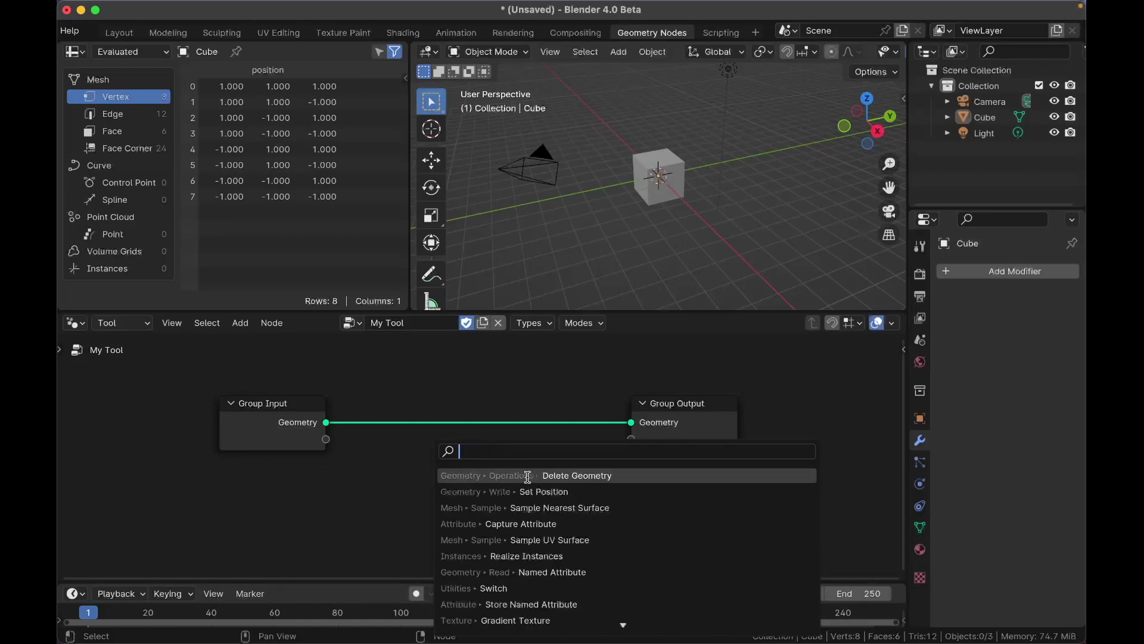
{"action": "key", "text": "Escape"}
{"action": "mouse_move", "coordinate": [258, 428]}
{"action": "left_mouse_down"}
{"action": "mouse_move", "coordinate": [258, 413]}
{"action": "mouse_move", "coordinate": [288, 423]}
{"action": "mouse_move", "coordinate": [262, 426]}
{"action": "left_mouse_up"}
{"action": "scroll", "coordinate": [258, 414], "scroll_direction": "left", "scroll_amount": 2}
{"action": "scroll", "coordinate": [286, 432], "scroll_direction": "left", "scroll_amount": 3}
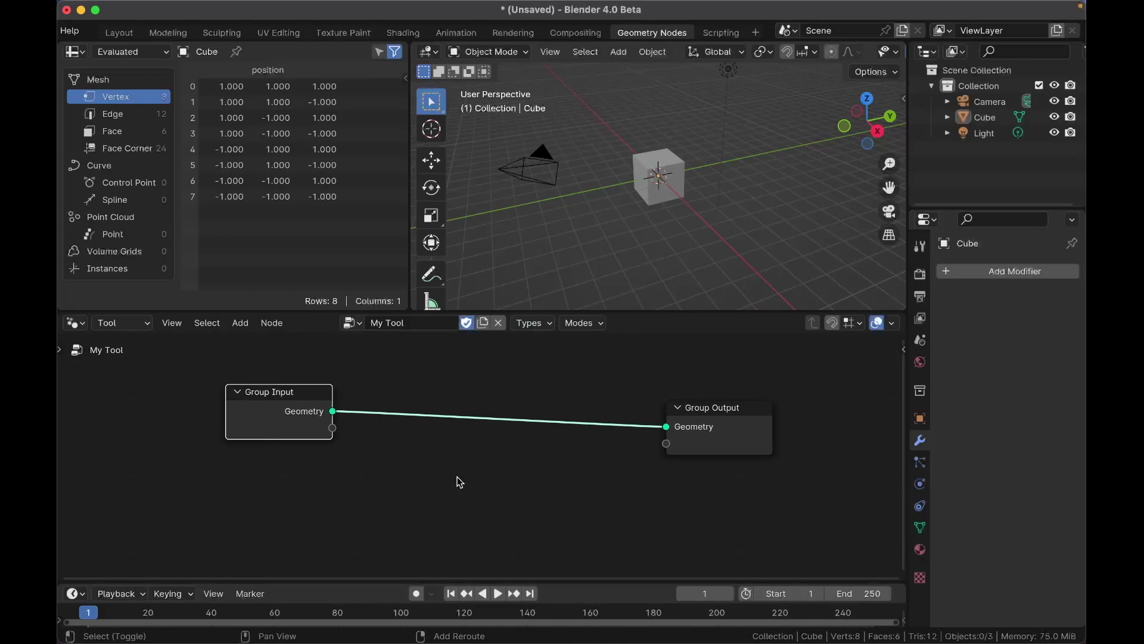
Insert a Delete Geometry node between Group Input and Group Output.
{"action": "key", "text": "shift+a"}
{"action": "type", "text": "de"}
{"action": "key", "text": "Return"}
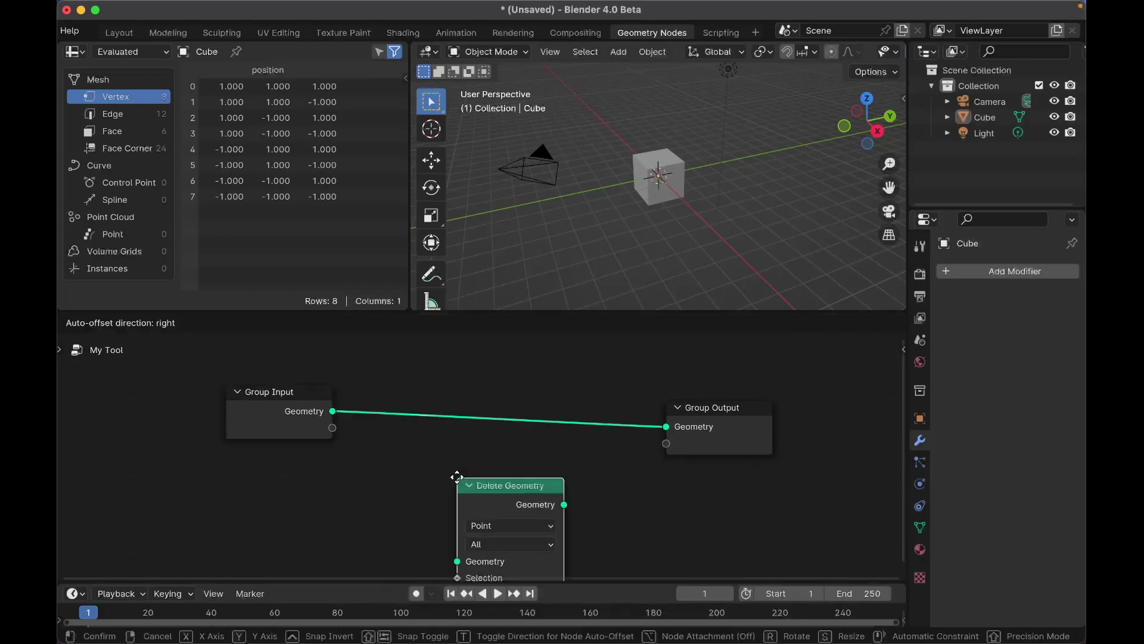
{"action": "left_click", "coordinate": [491, 376]}
{"action": "scroll", "coordinate": [490, 376], "scroll_direction": "left", "scroll_amount": 3}
{"action": "left_click_drag", "start_coordinate": [343, 427], "coordinate": [282, 426]}
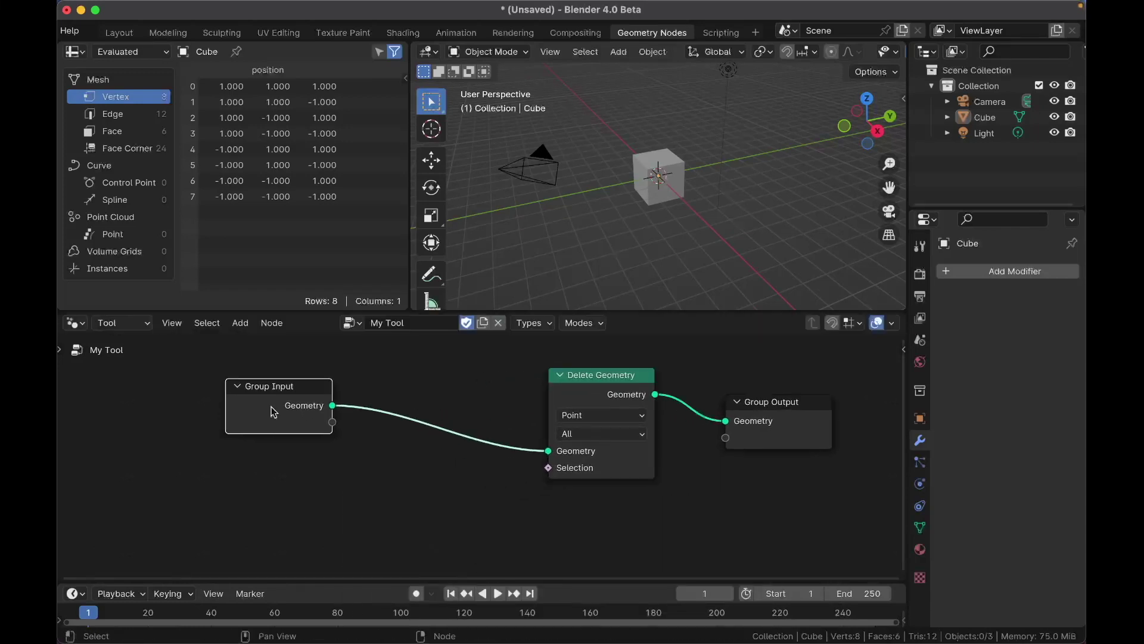
{"action": "scroll", "coordinate": [546, 472], "scroll_direction": "down", "scroll_amount": 2}
Feed Delete Geometry's Selection from a Random Value node whose Probability becomes a group input.
{"action": "left_click_drag", "start_coordinate": [537, 454], "coordinate": [381, 479]}
{"action": "left_click", "coordinate": [380, 479]}
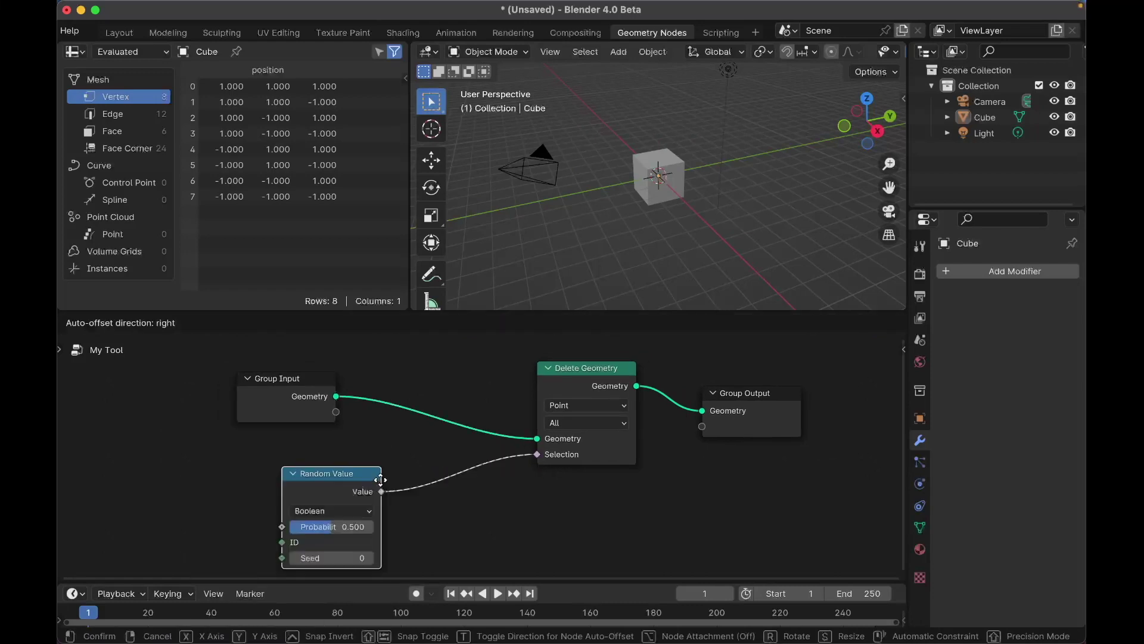
{"action": "left_click", "coordinate": [440, 465]}
{"action": "middle_click_drag", "start_coordinate": [279, 427], "coordinate": [358, 412]}
{"action": "left_click_drag", "start_coordinate": [357, 412], "coordinate": [424, 498]}
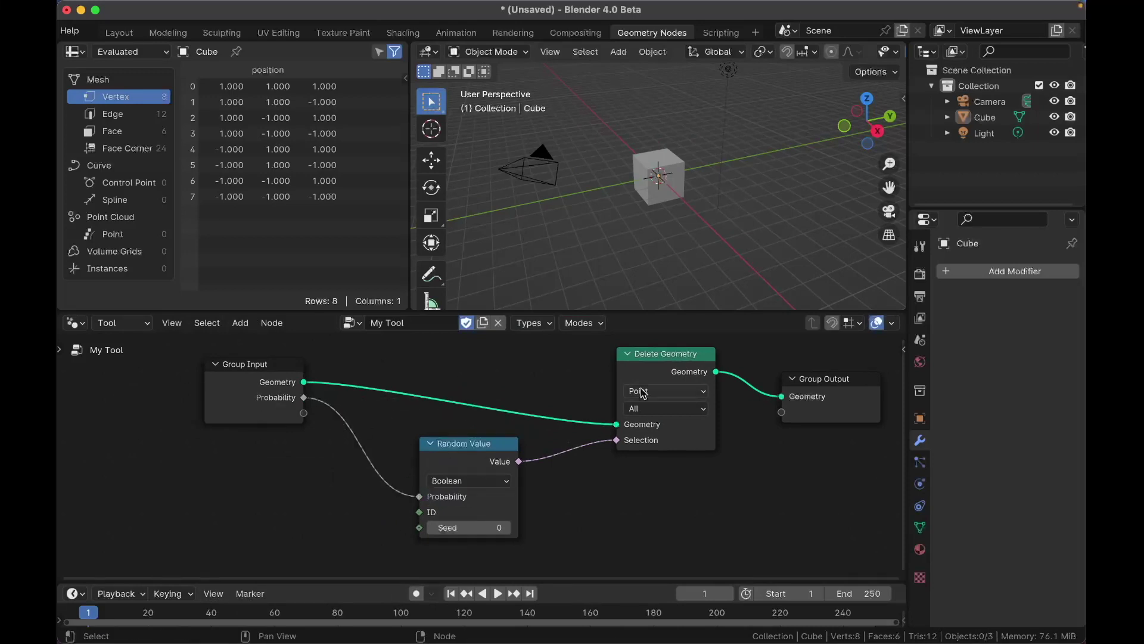
{"action": "scroll", "coordinate": [520, 432], "scroll_direction": "right", "scroll_amount": 3}
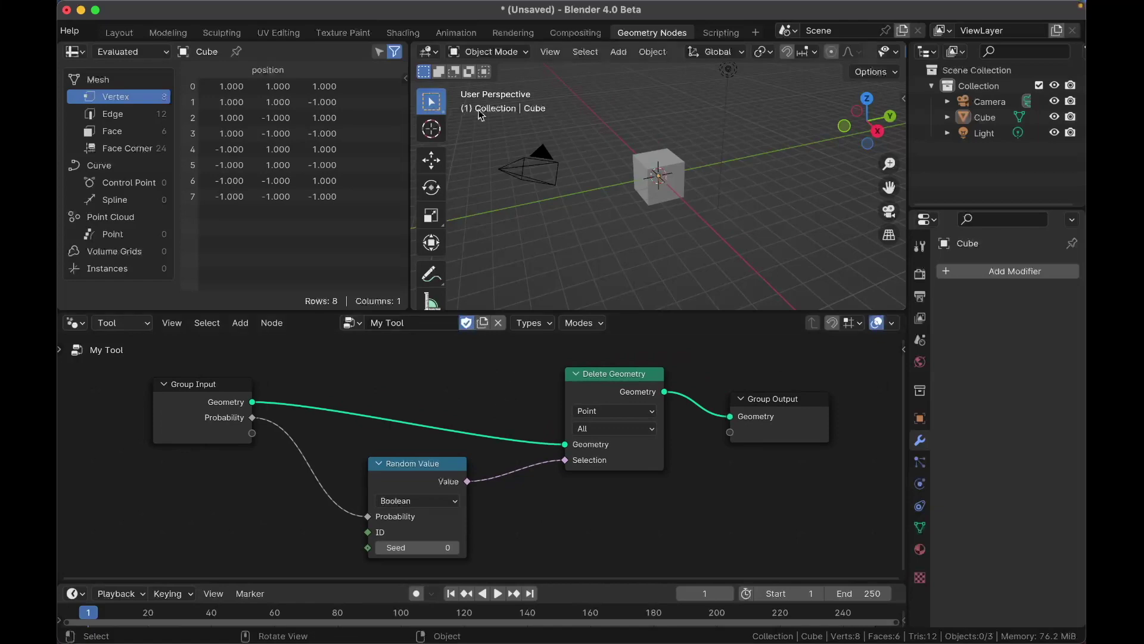
Return to the Layout workspace and select the cube.
{"action": "left_click", "coordinate": [128, 33]}
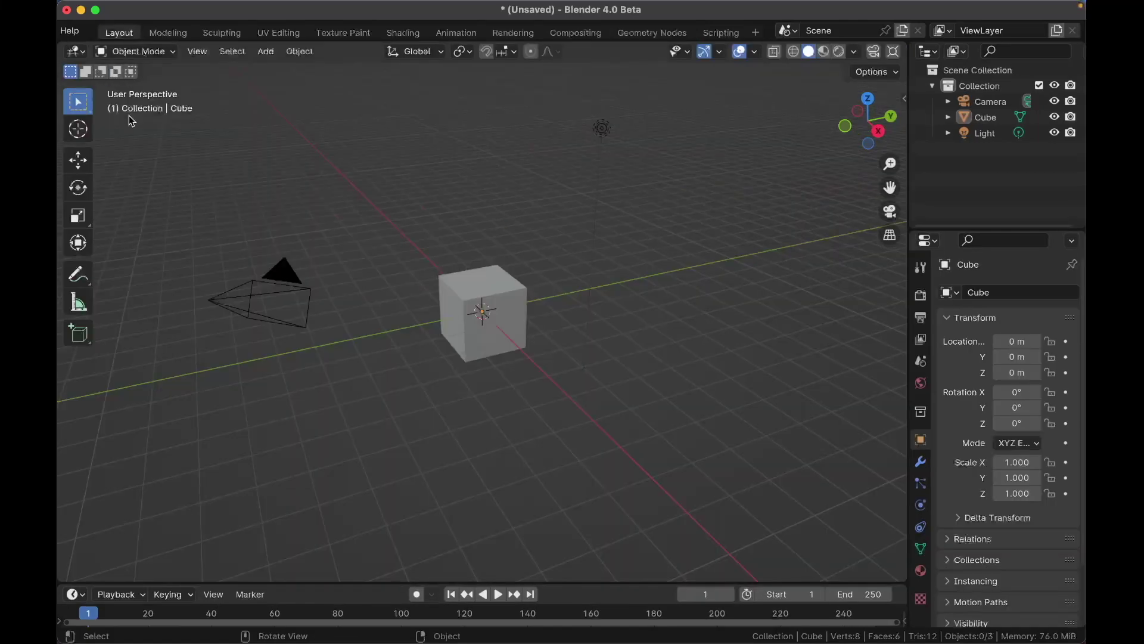
{"action": "scroll", "coordinate": [346, 241], "scroll_direction": "right", "scroll_amount": 10}
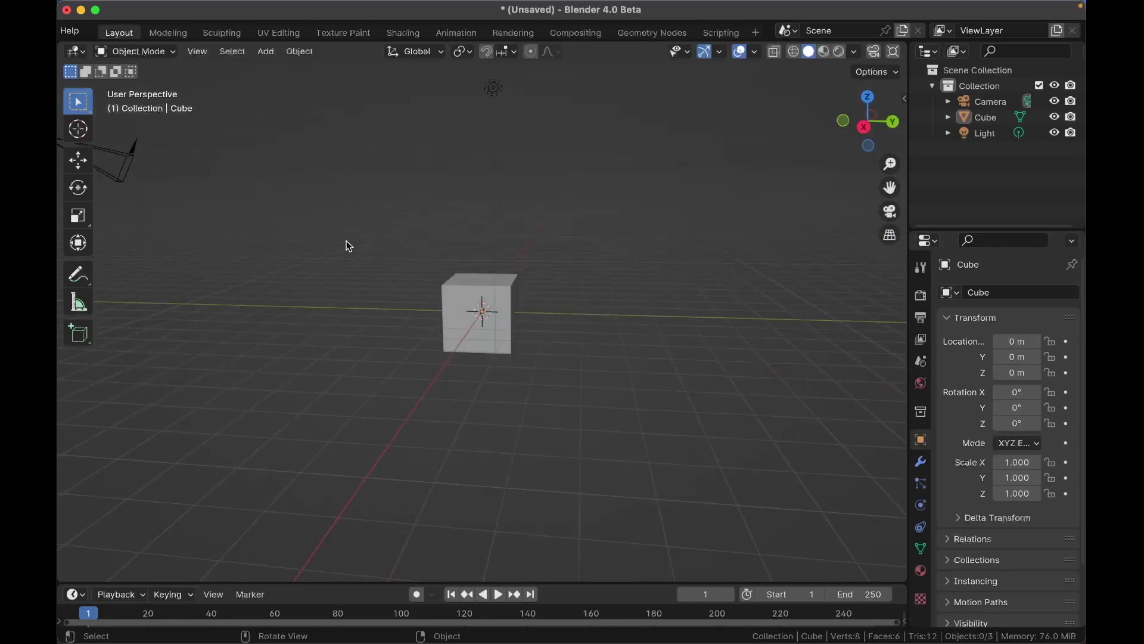
{"action": "left_click", "coordinate": [461, 289]}
{"action": "scroll", "coordinate": [462, 288], "scroll_direction": "right", "scroll_amount": 5}
Subdivide the whole cube in Edit Mode, giving 98 vertices.
{"action": "key", "text": "Tab"}
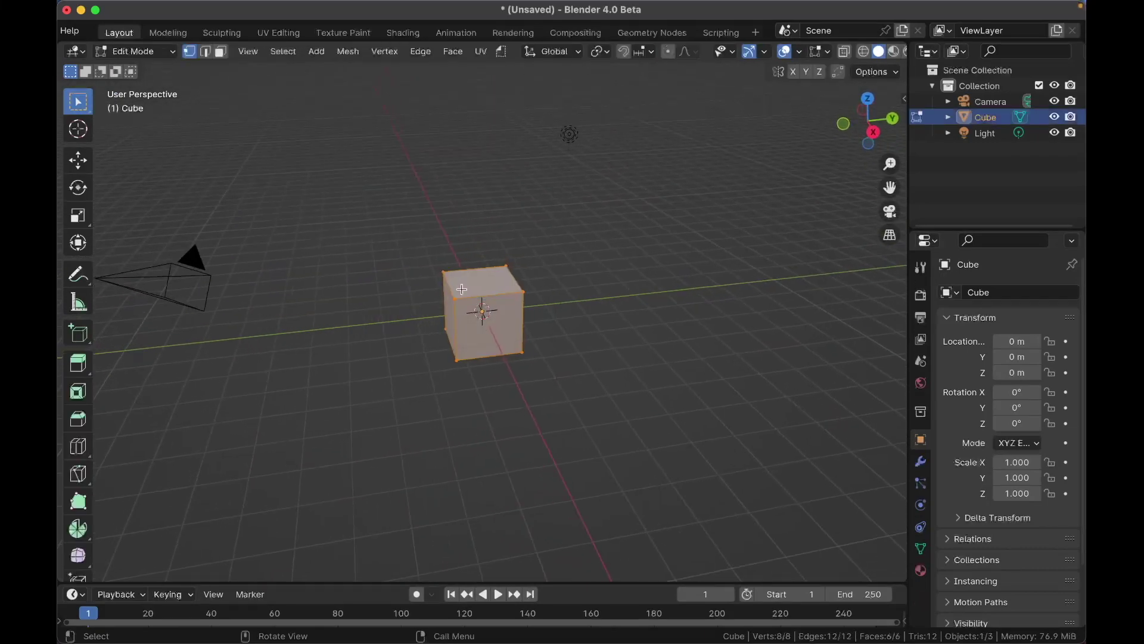
{"action": "right_click", "coordinate": [462, 289]}
{"action": "left_click", "coordinate": [476, 296]}
{"action": "scroll", "coordinate": [492, 285], "scroll_direction": "up", "scroll_amount": 3}
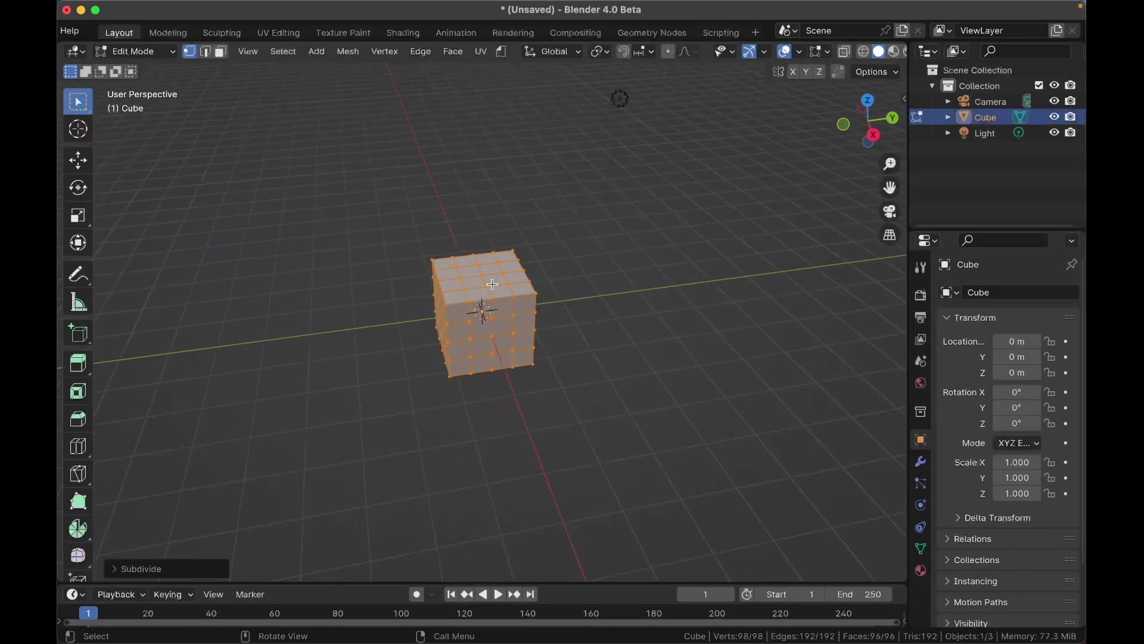
{"action": "scroll", "coordinate": [492, 284], "scroll_direction": "up", "scroll_amount": 5}
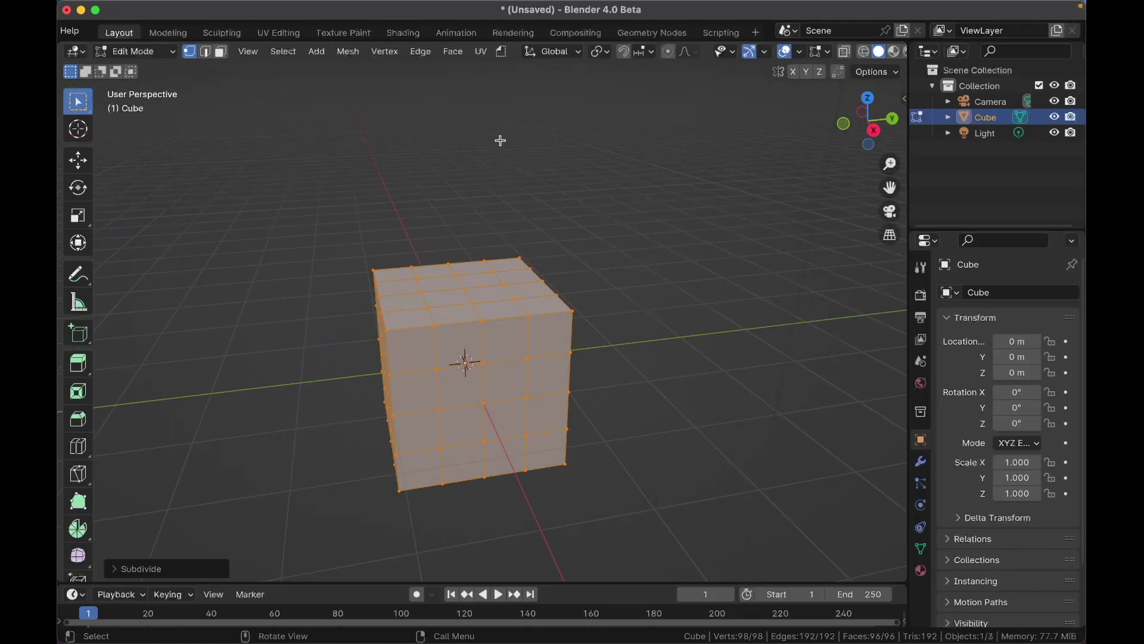
{"action": "left_click", "coordinate": [502, 51]}
Run My Tool on the subdivided cube and adjust its deletion Probability in the redo panel.
{"action": "left_click", "coordinate": [503, 53]}
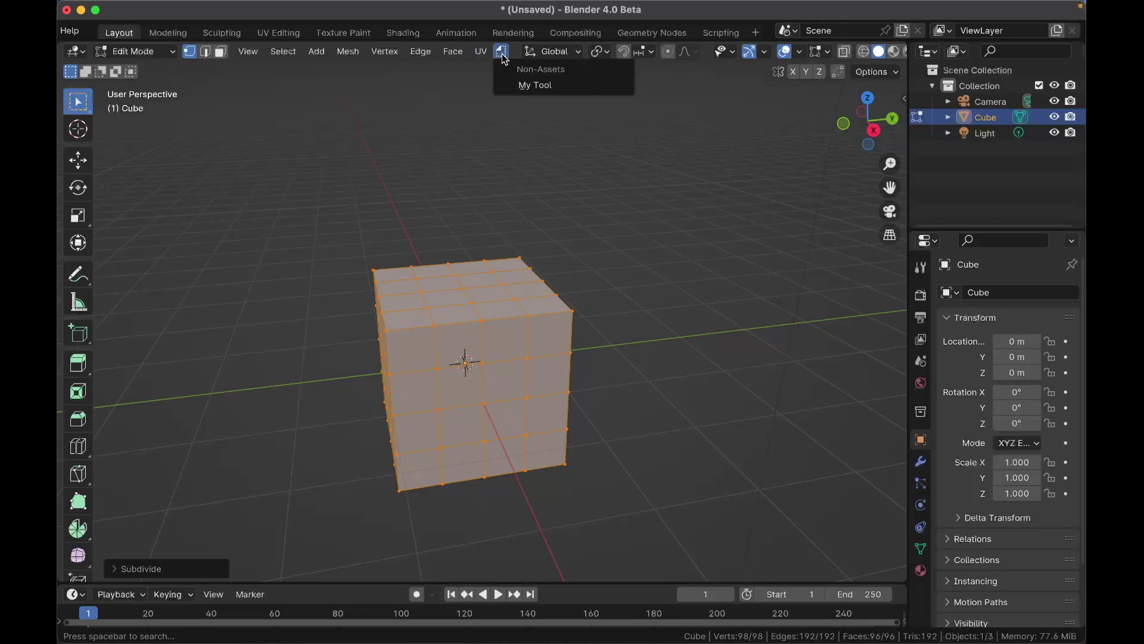
{"action": "left_click", "coordinate": [514, 84]}
{"action": "middle_click_drag", "start_coordinate": [448, 274], "coordinate": [447, 274]}
{"action": "left_click", "coordinate": [114, 569]}
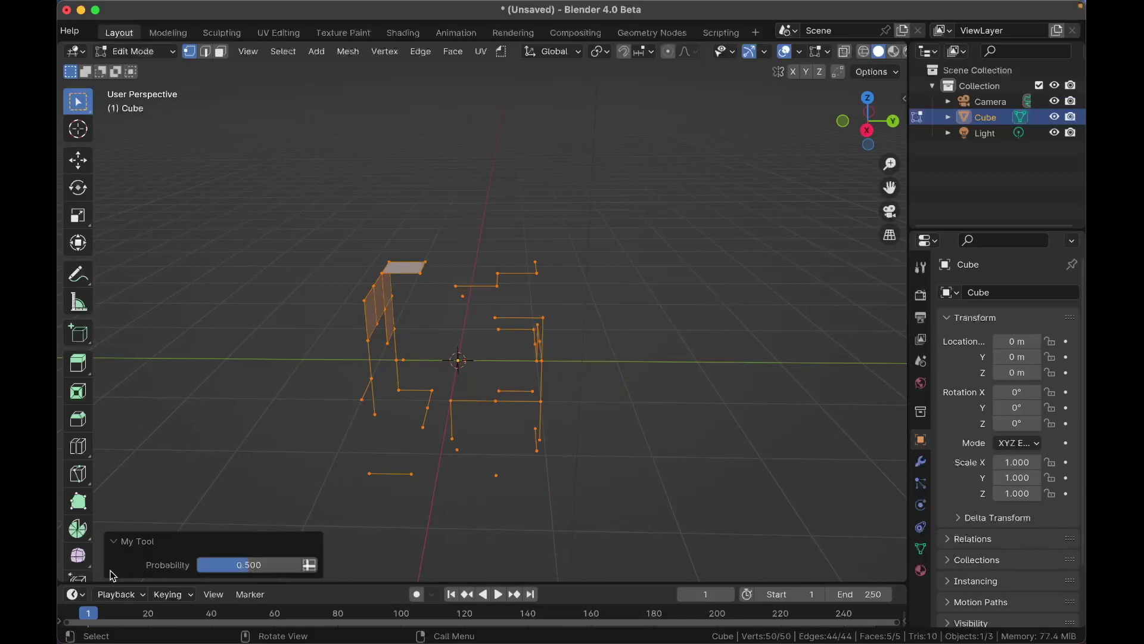
{"action": "mouse_move", "coordinate": [214, 567]}
{"action": "left_mouse_down"}
{"action": "mouse_move", "coordinate": [179, 566]}
{"action": "mouse_move", "coordinate": [288, 565]}
{"action": "mouse_move", "coordinate": [235, 565]}
{"action": "left_mouse_up"}
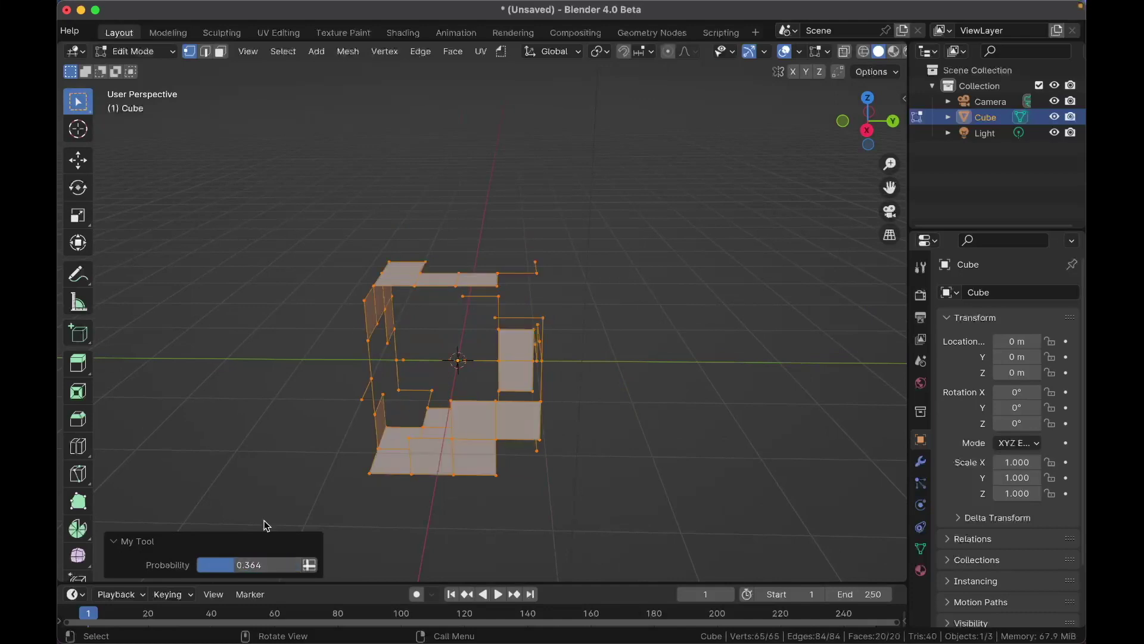
Try other Probability values, inspect the holed cube, then undo to the intact 98-vertex mesh.
{"action": "left_click", "coordinate": [653, 33]}
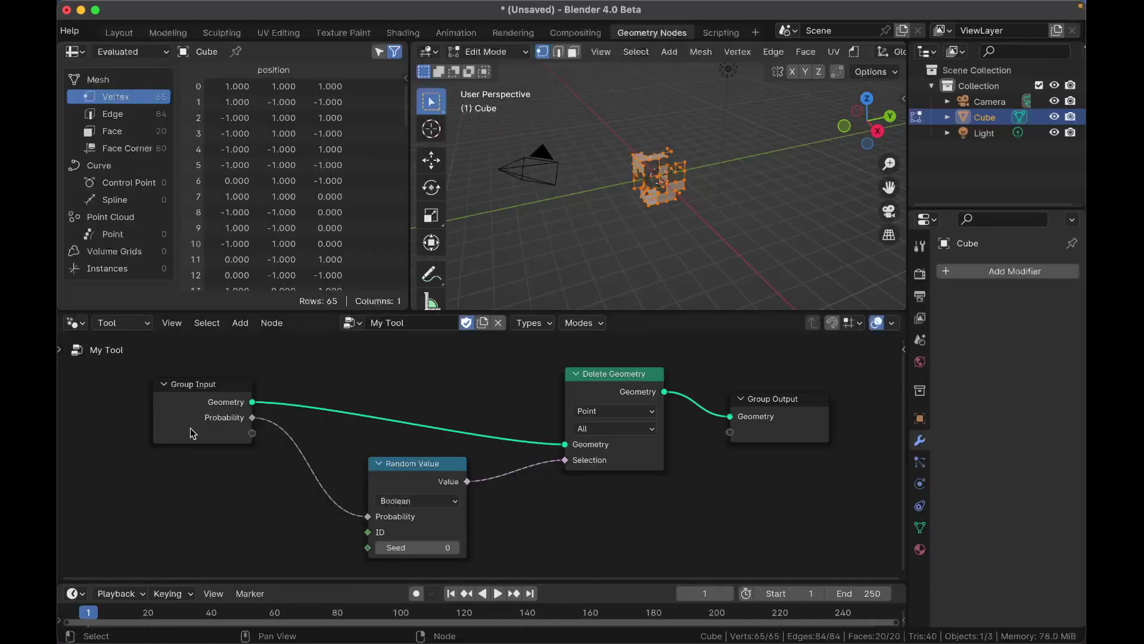
{"action": "left_click", "coordinate": [119, 32]}
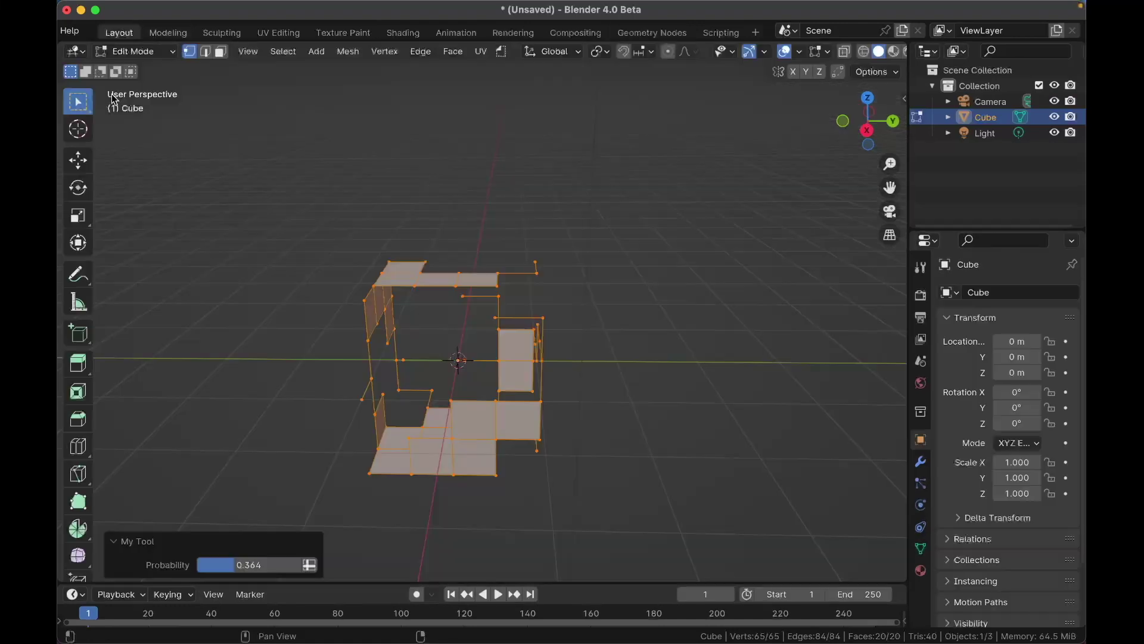
{"action": "mouse_move", "coordinate": [234, 565]}
{"action": "left_mouse_down"}
{"action": "mouse_move", "coordinate": [212, 564]}
{"action": "mouse_move", "coordinate": [266, 565]}
{"action": "mouse_move", "coordinate": [216, 564]}
{"action": "left_mouse_up"}
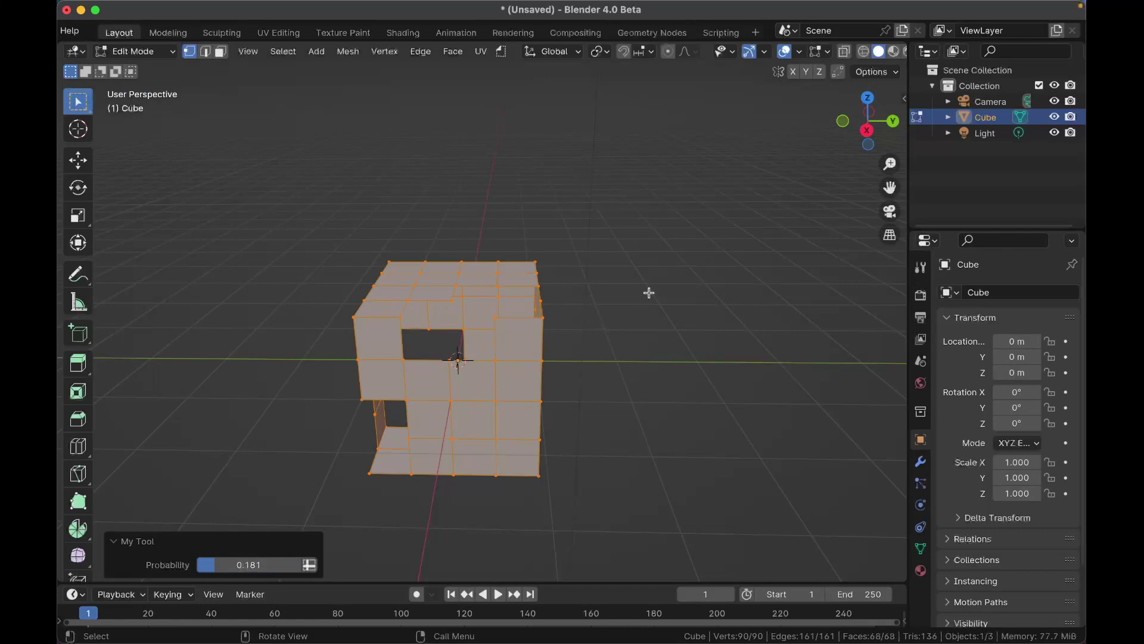
{"action": "middle_click_drag", "start_coordinate": [512, 350], "coordinate": [512, 350]}
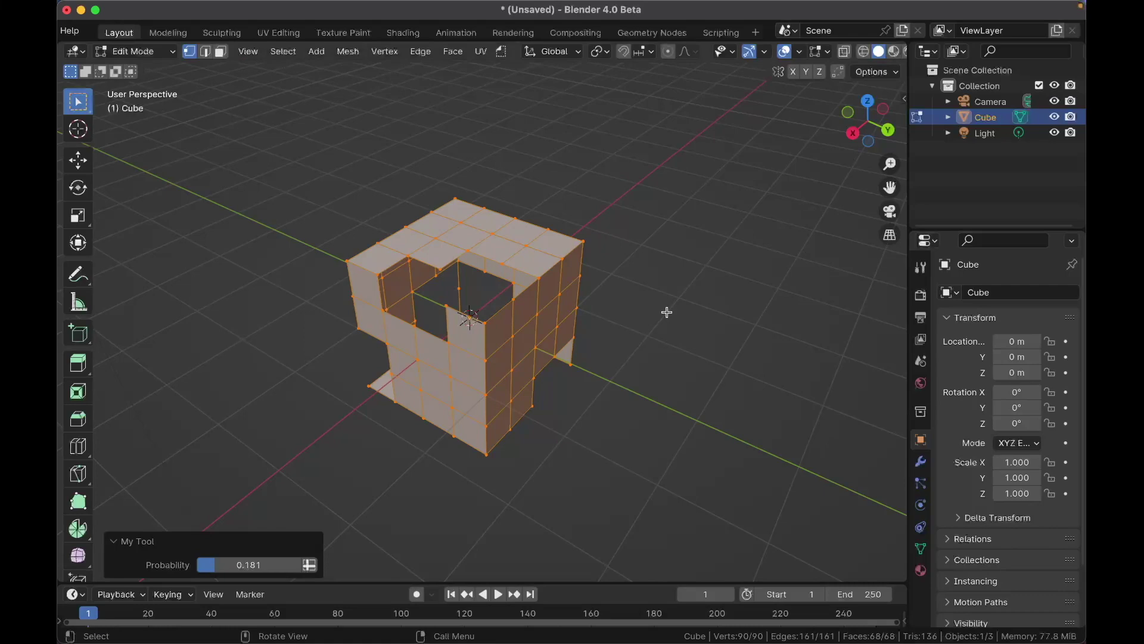
{"action": "left_click", "coordinate": [485, 323]}
{"action": "middle_click_drag", "start_coordinate": [485, 323], "coordinate": [470, 260]}
{"action": "key", "text": "alt+a"}
{"action": "key", "text": "ctrl+z"}
{"action": "key", "text": "ctrl+z"}
{"action": "key", "text": "ctrl+z"}
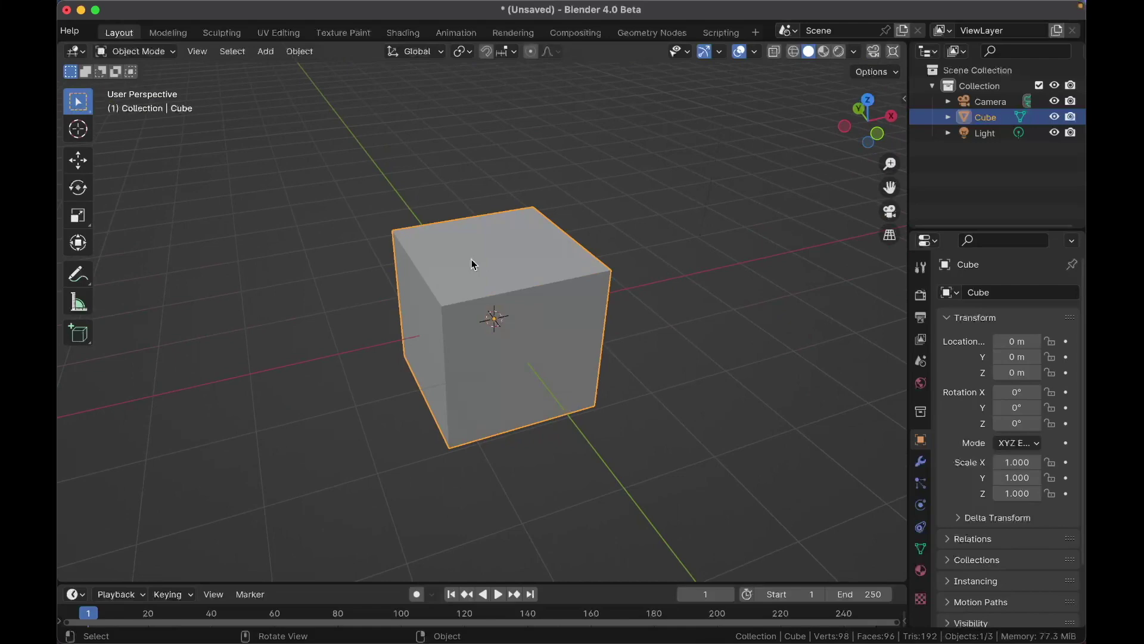
In the Geometry Nodes workspace, mark the My Tool node group as an asset.
{"action": "left_click", "coordinate": [652, 32]}
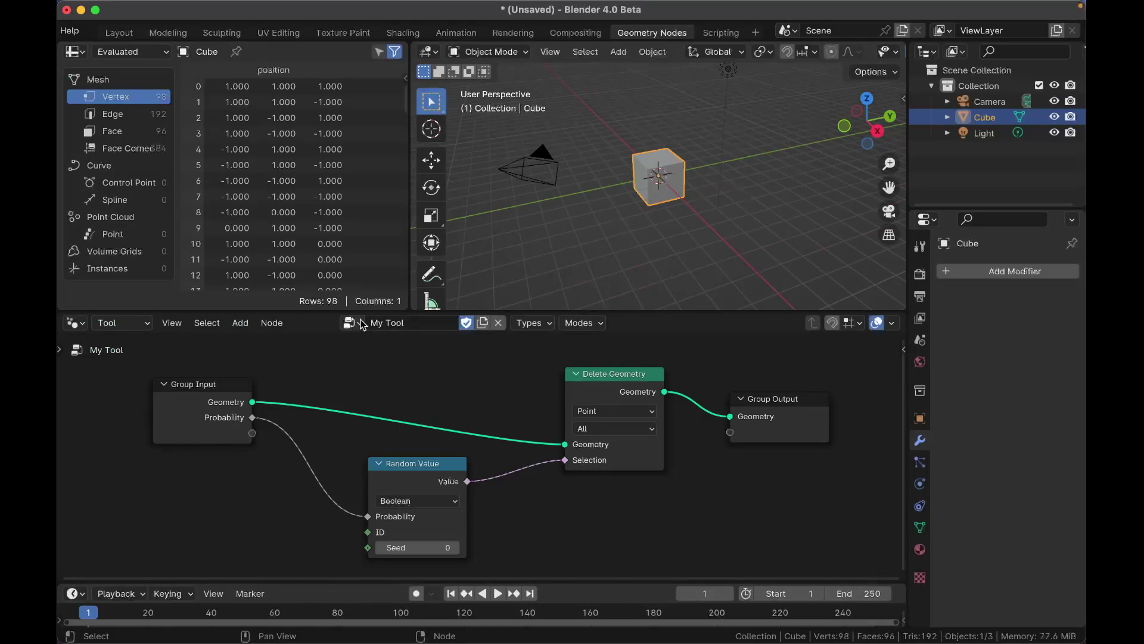
{"action": "right_click", "coordinate": [386, 328]}
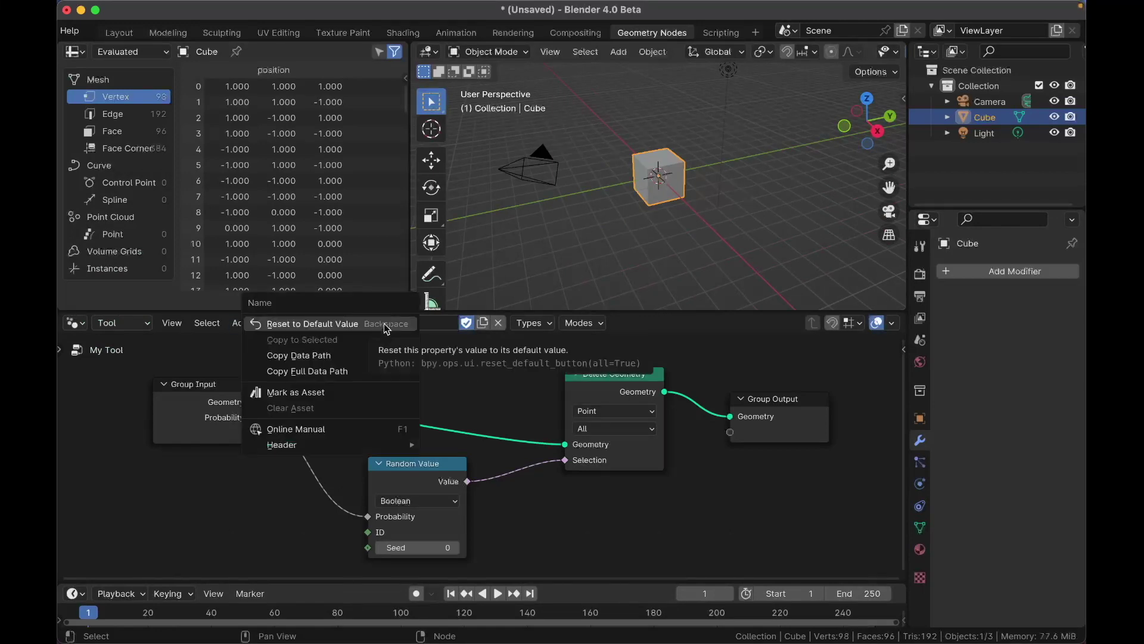
{"action": "left_click", "coordinate": [327, 392]}
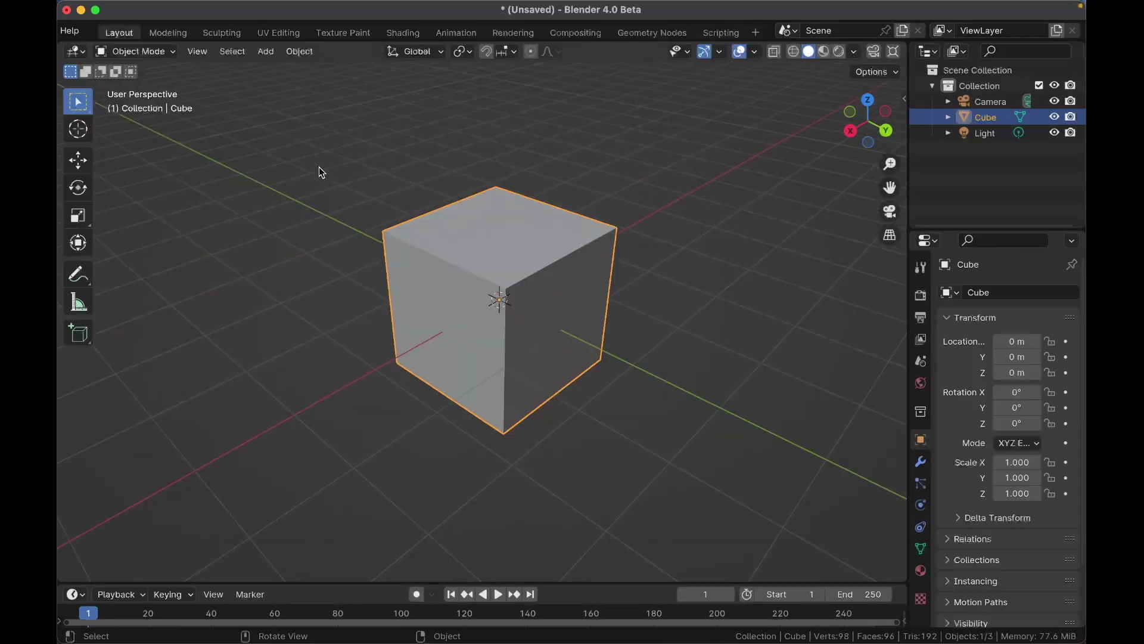
{"action": "scroll", "coordinate": [322, 173], "scroll_direction": "left", "scroll_amount": 10}
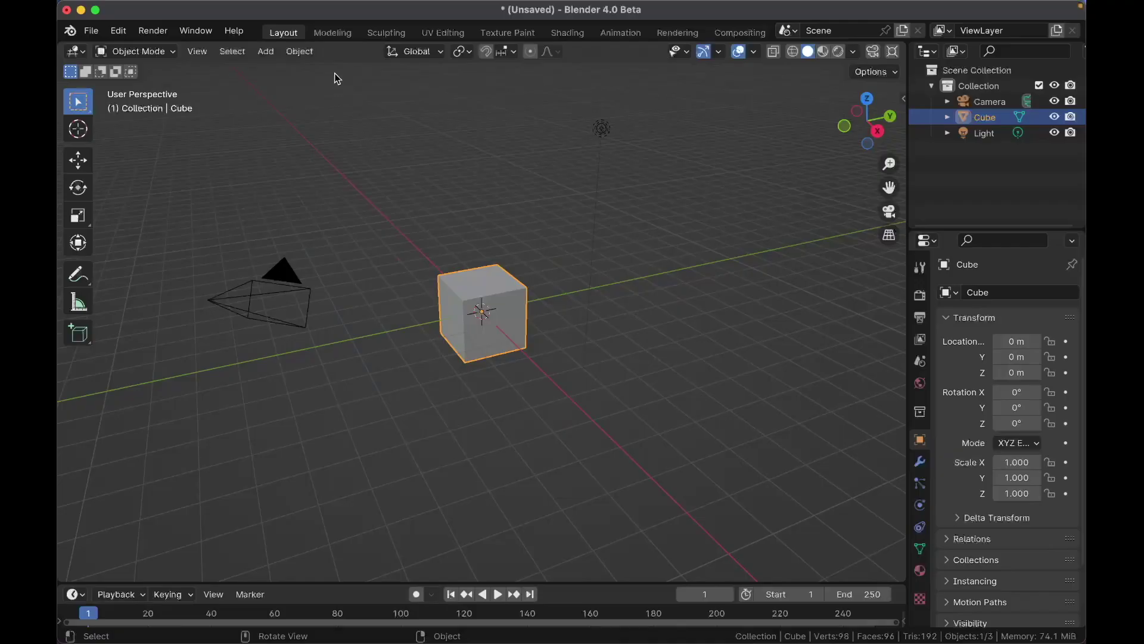
{"action": "key", "text": "Tab"}
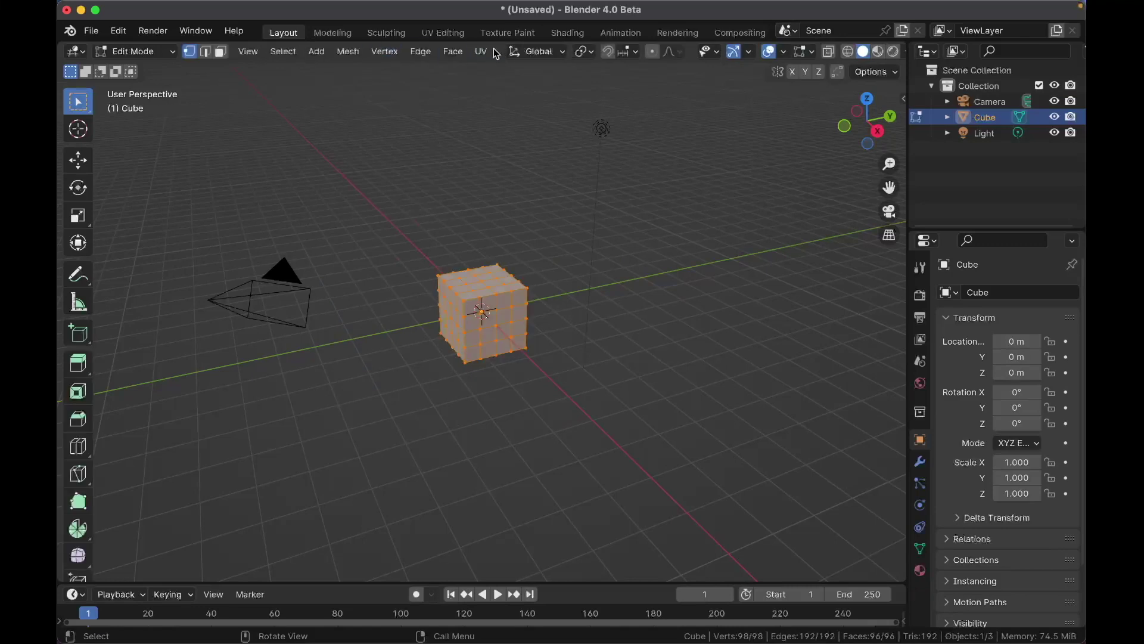
{"action": "key", "text": "Tab"}
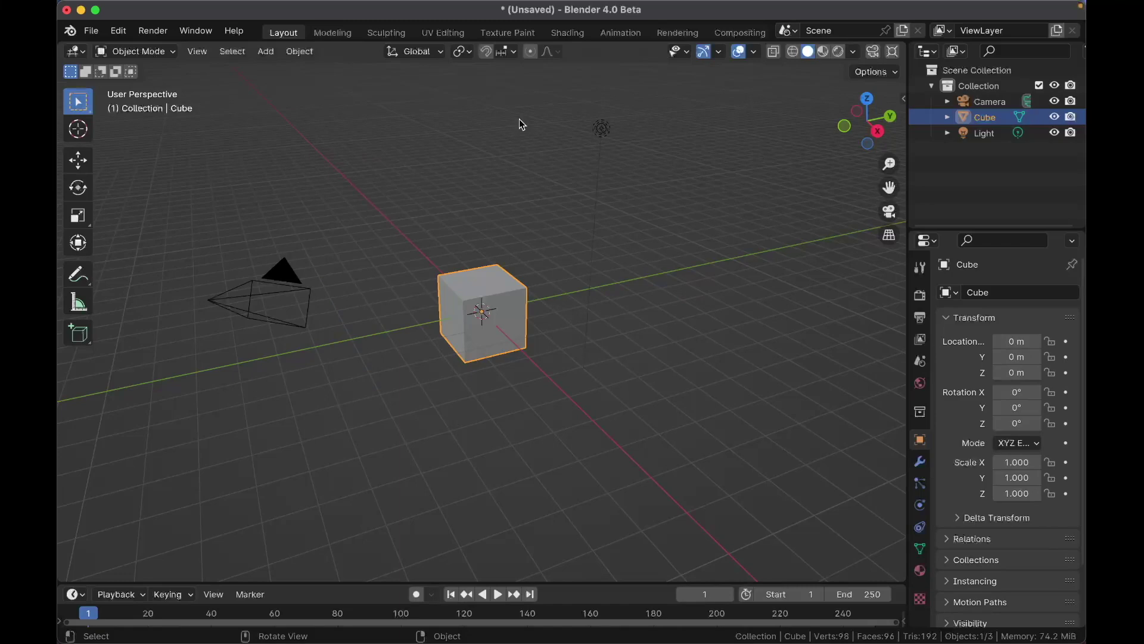
Check the User Library asset library's folder path in Preferences, then close them.
{"action": "key", "text": "super+comma"}
{"action": "left_click_drag", "start_coordinate": [514, 244], "coordinate": [511, 128]}
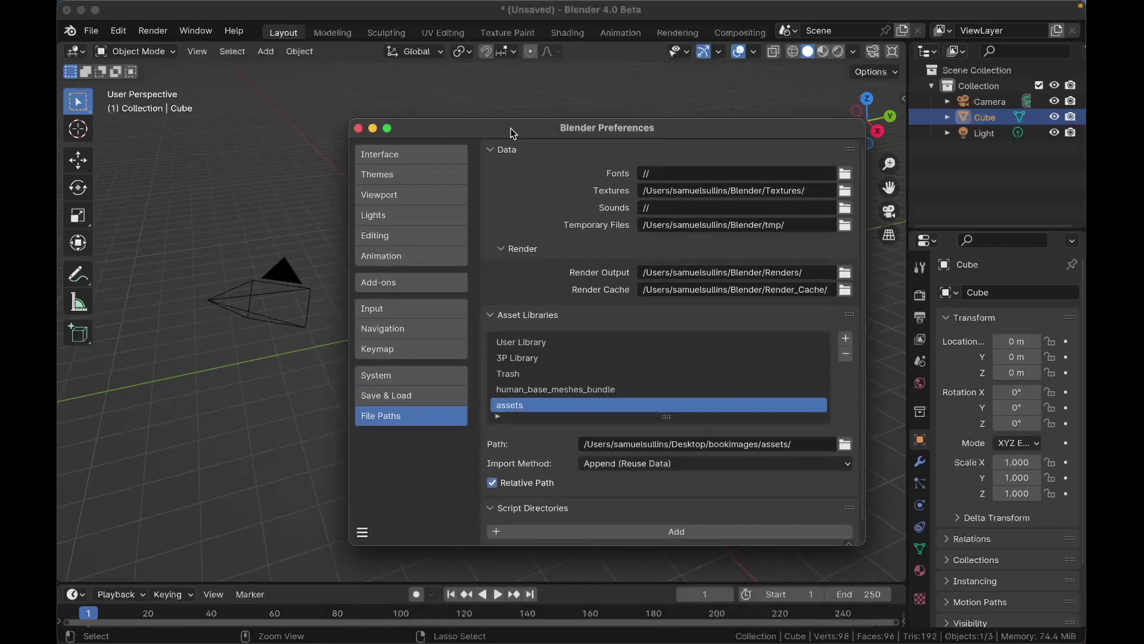
{"action": "scroll", "coordinate": [549, 392], "scroll_direction": "down", "scroll_amount": 1}
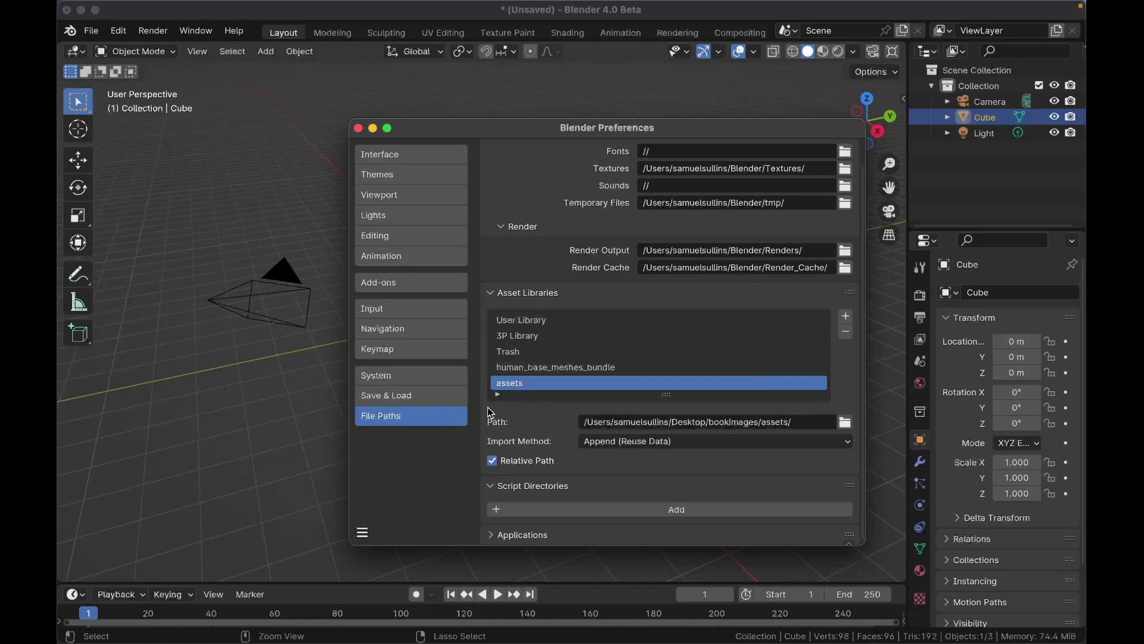
{"action": "left_click", "coordinate": [514, 322]}
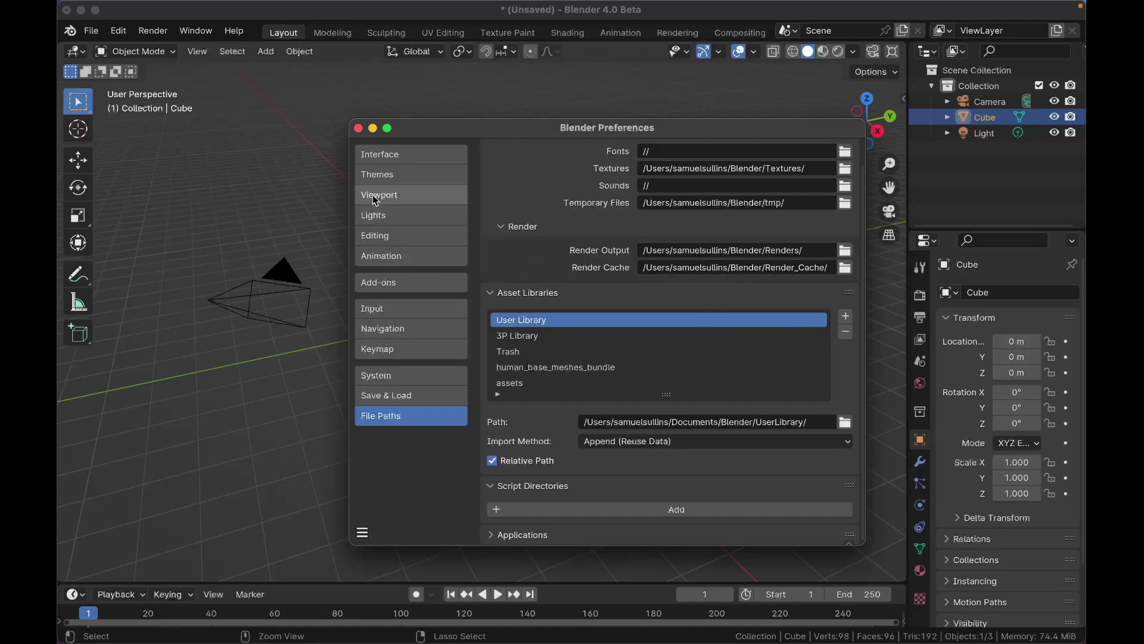
{"action": "left_click", "coordinate": [359, 128]}
{"action": "left_click", "coordinate": [311, 134]}
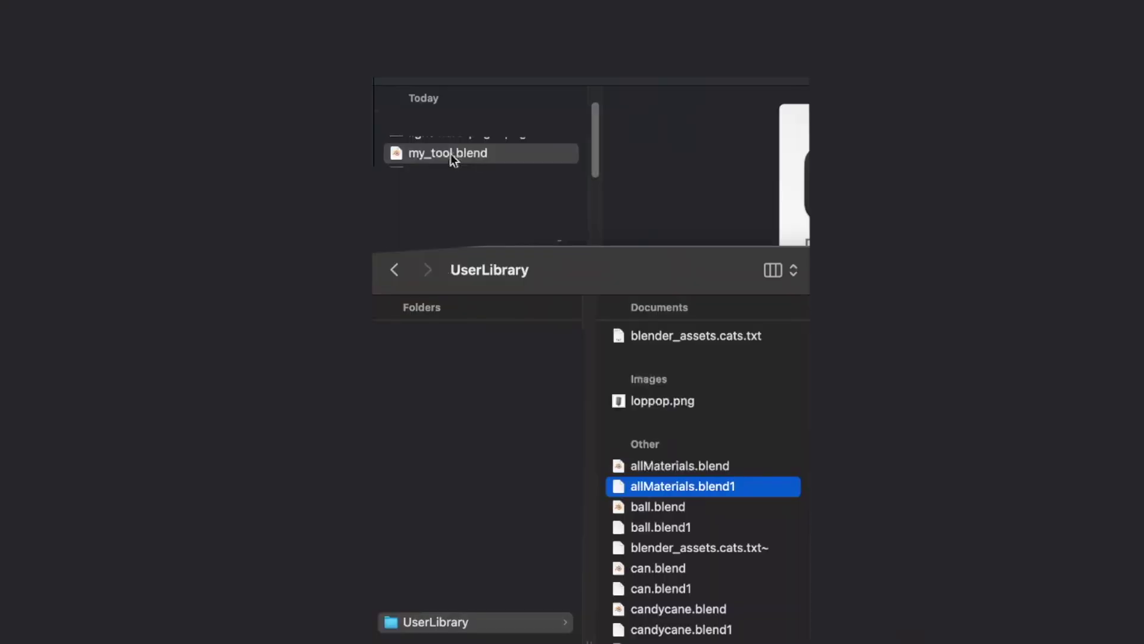
Drag my_tool.blend from Finder's Today list into the UserLibrary folder.
{"action": "left_click_drag", "start_coordinate": [450, 152], "coordinate": [572, 393]}
{"action": "left_click_drag", "start_coordinate": [470, 637], "coordinate": [743, 418]}
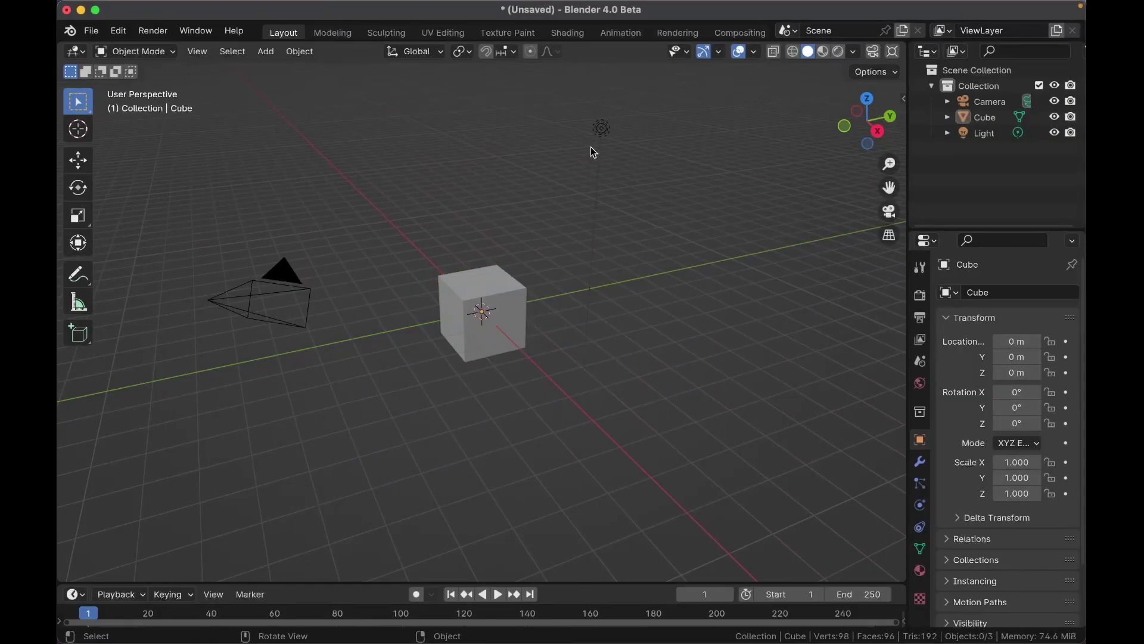
Subdivide the cube further with Ctrl+3 to 384 faces, then enter Edit Mode.
{"action": "left_click", "coordinate": [494, 284]}
{"action": "key", "text": "Tab"}
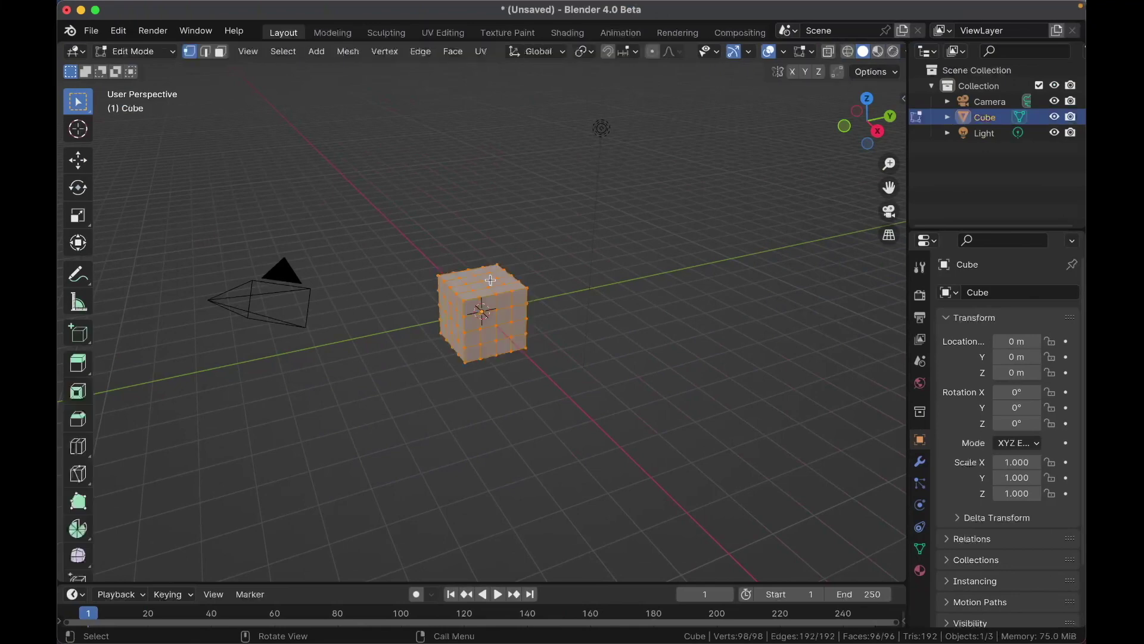
{"action": "key", "text": "Tab"}
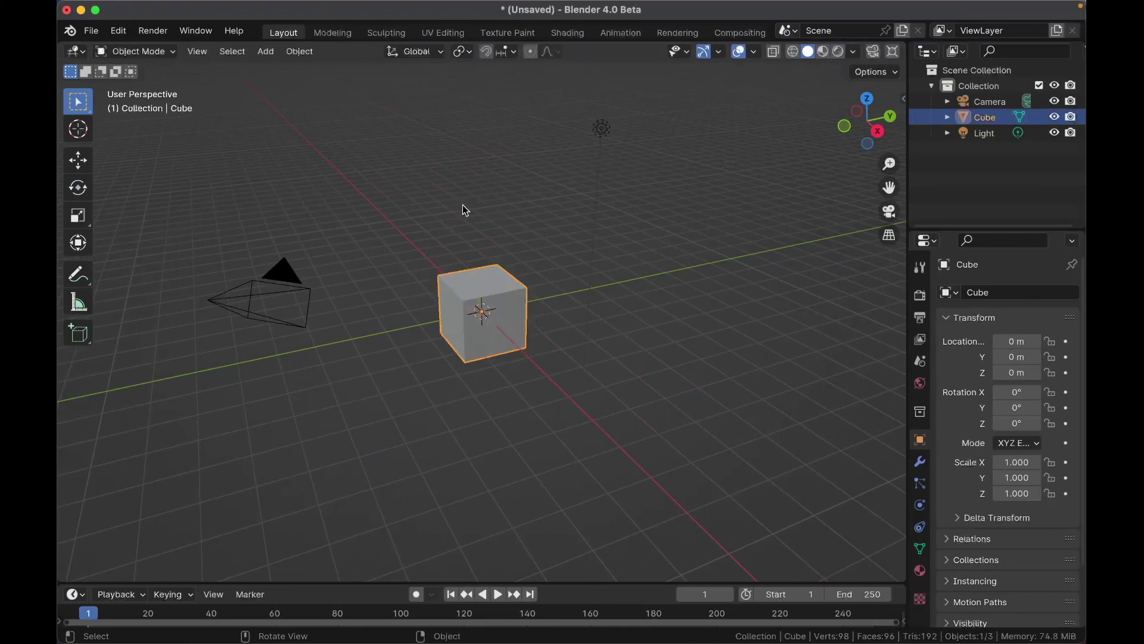
{"action": "key", "text": "super+comma"}
{"action": "key", "text": "super+w"}
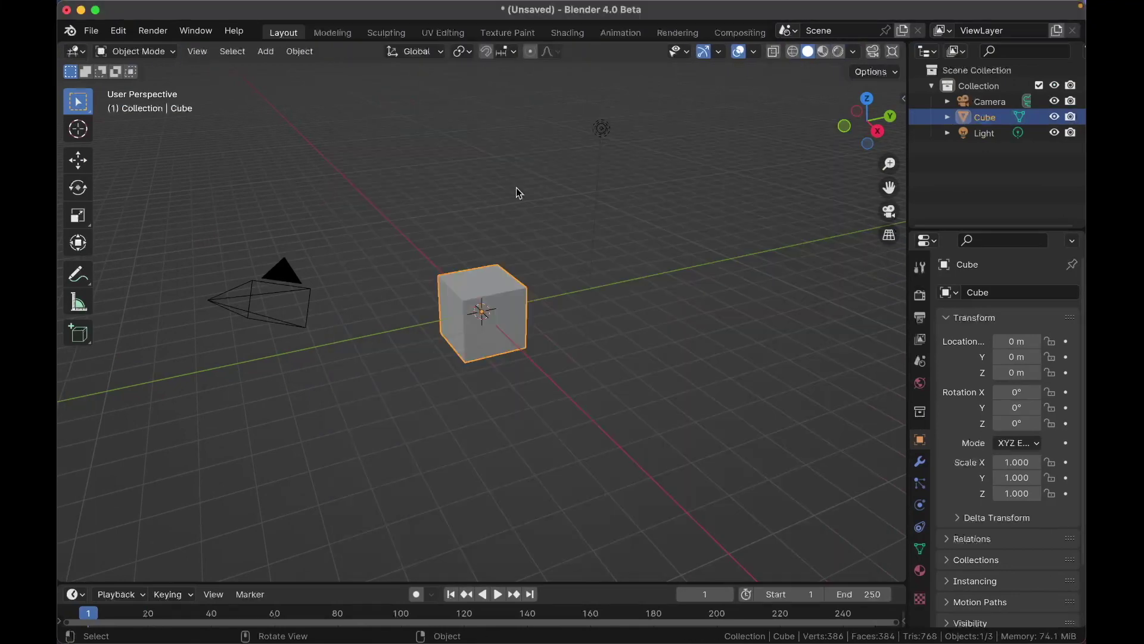
{"action": "key", "text": "ctrl+3"}
{"action": "key", "text": "Tab"}
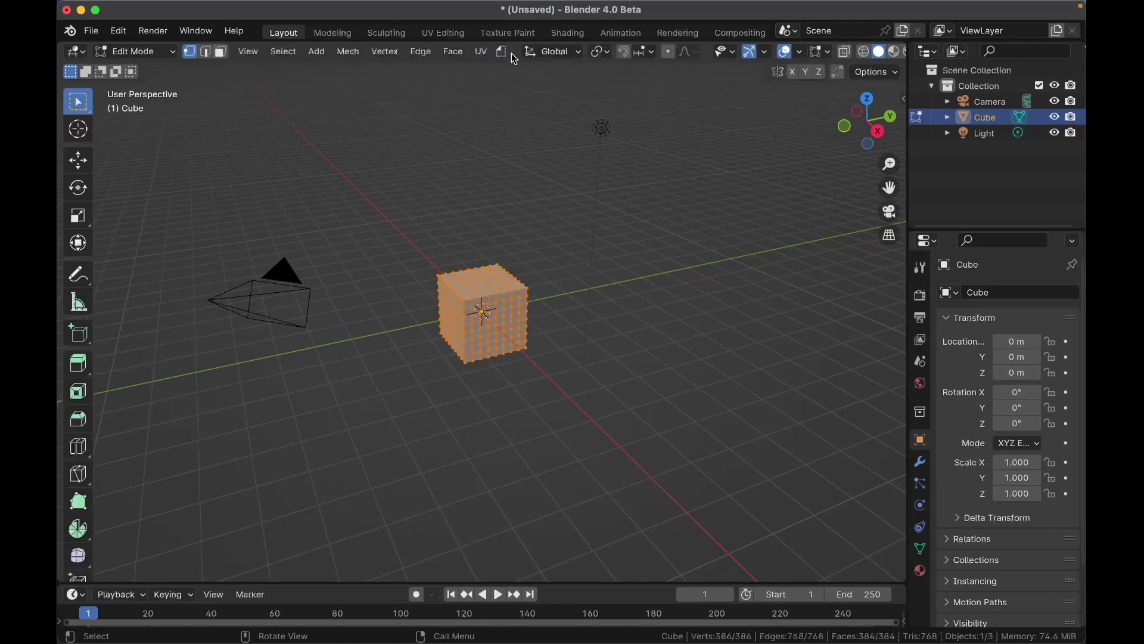
Apply My Tool to the dense cube, scattering it into 192 vertices and 28 faces, then return to Object Mode.
{"action": "left_click", "coordinate": [504, 52]}
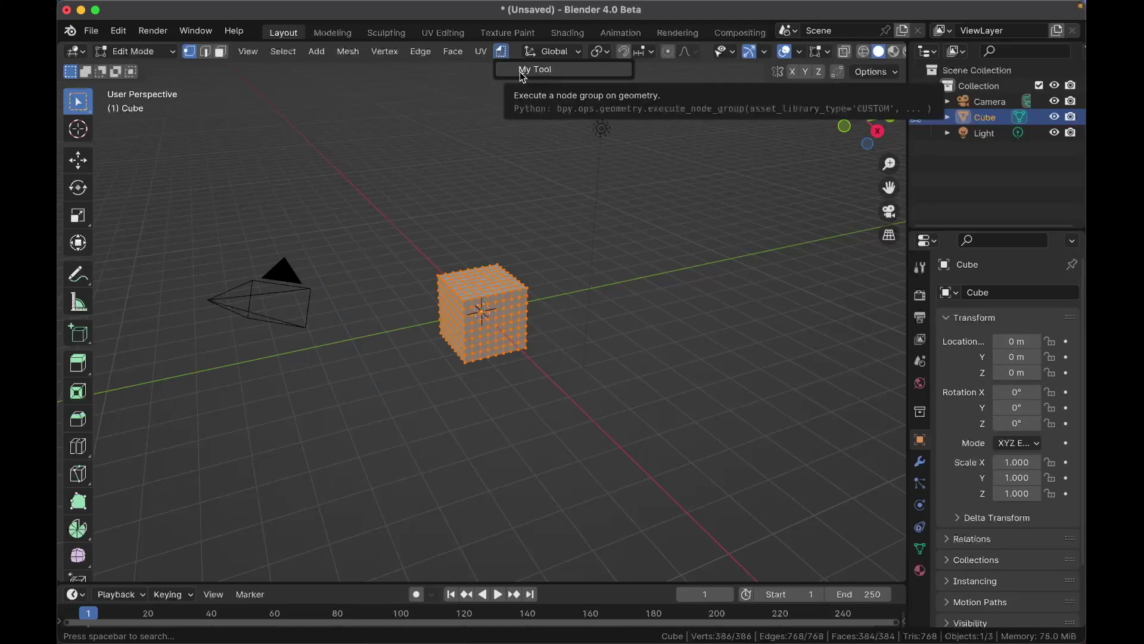
{"action": "left_click", "coordinate": [523, 70]}
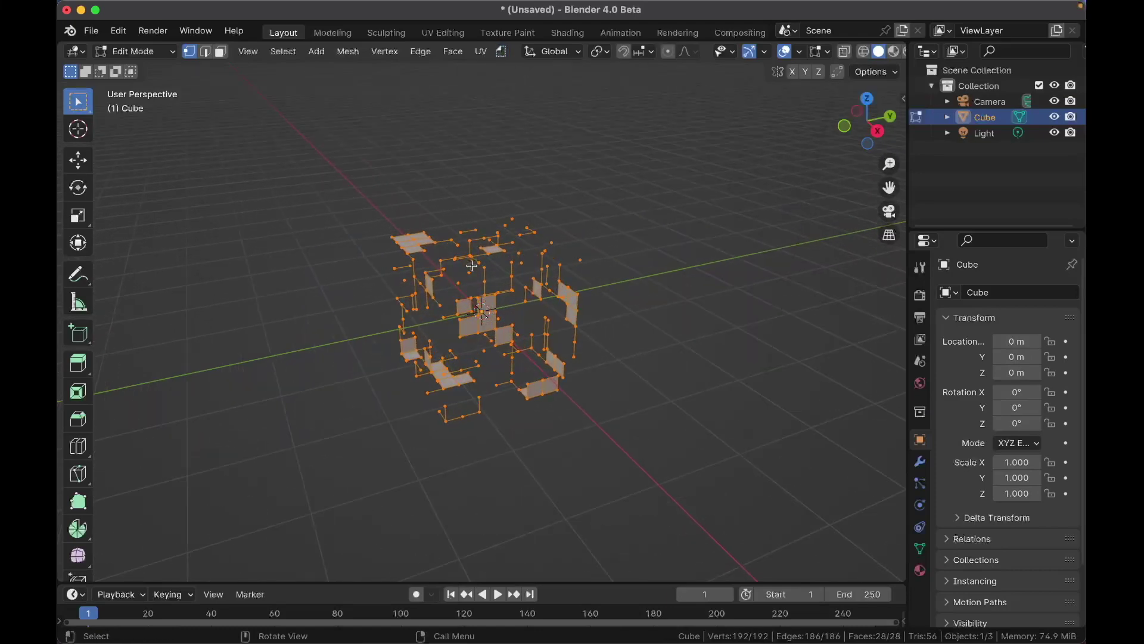
{"action": "middle_click_drag", "start_coordinate": [472, 266], "coordinate": [476, 270]}
{"action": "key", "text": "Tab"}
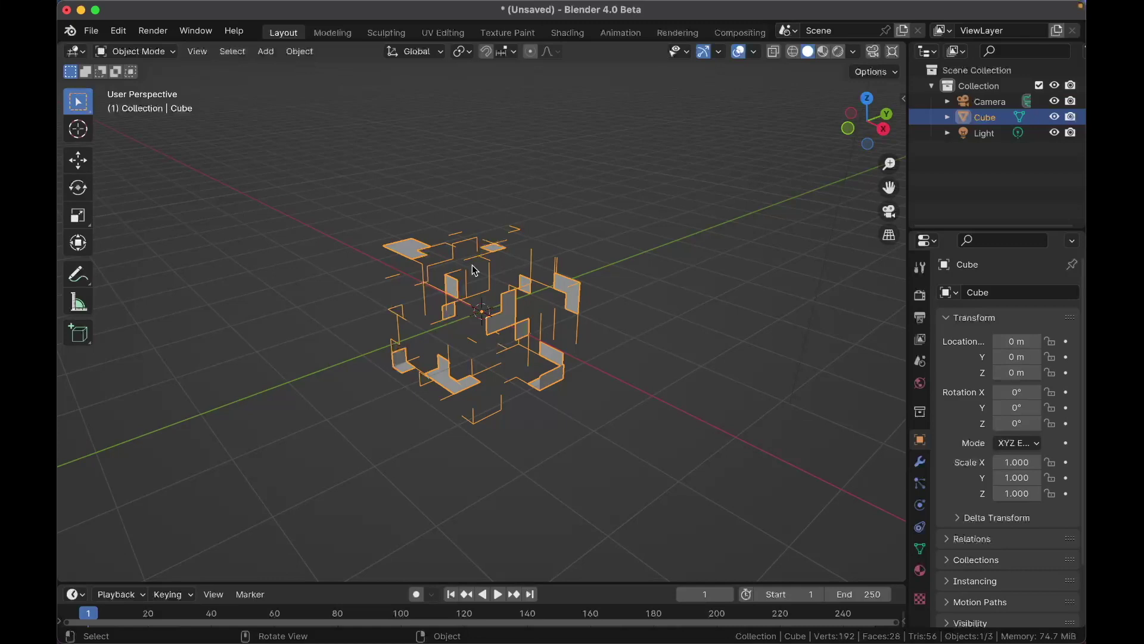
{"action": "scroll", "coordinate": [475, 270], "scroll_direction": "right", "scroll_amount": 5}
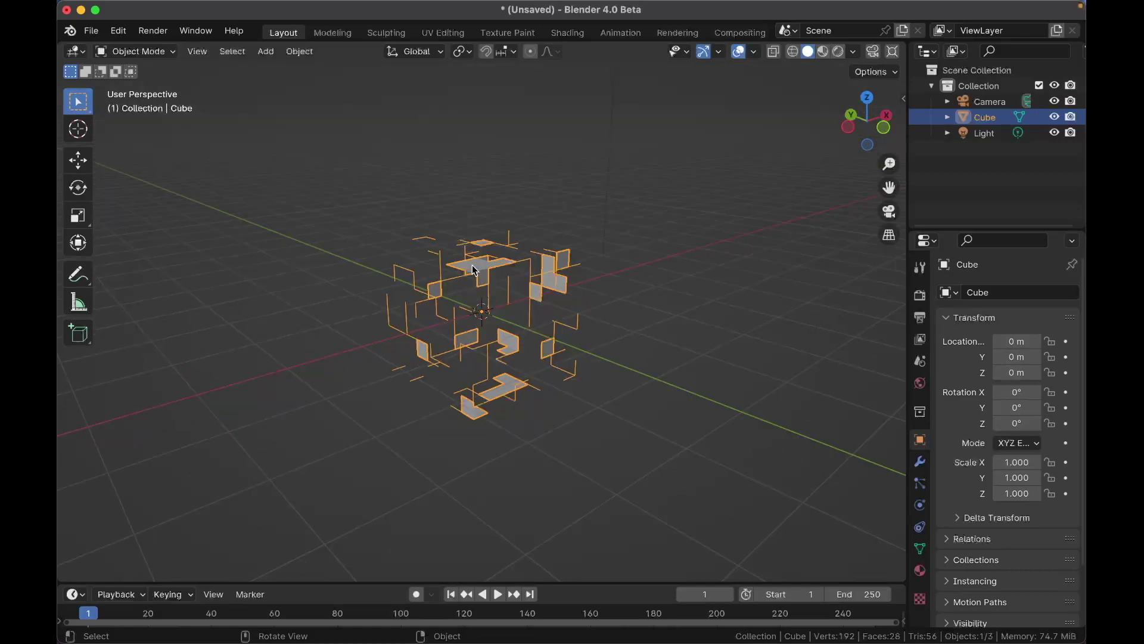